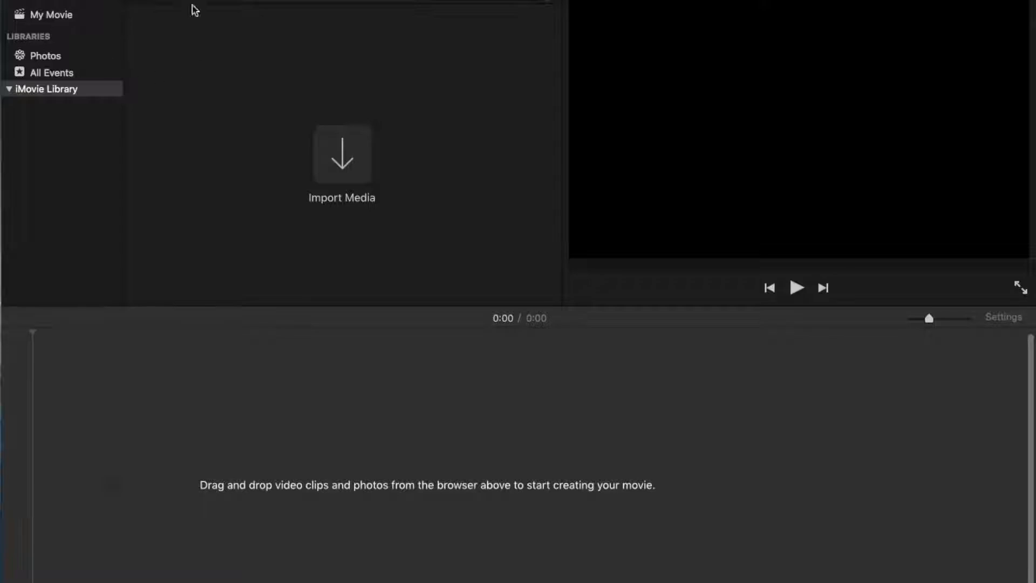
Step: Create a new library, saving it as iMovie Library 1 in the iMovie Library folder
click(62, 89)
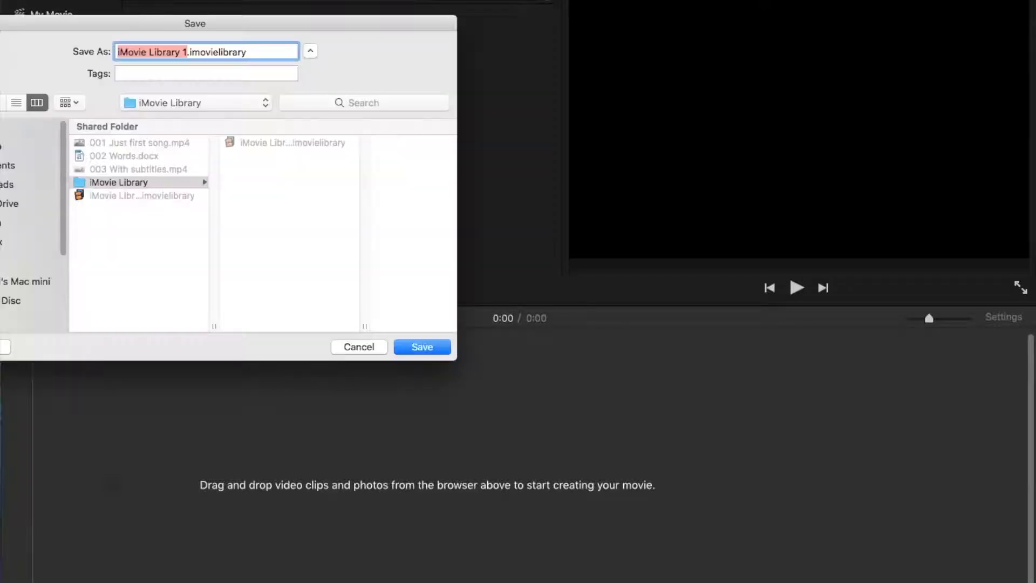
click(136, 182)
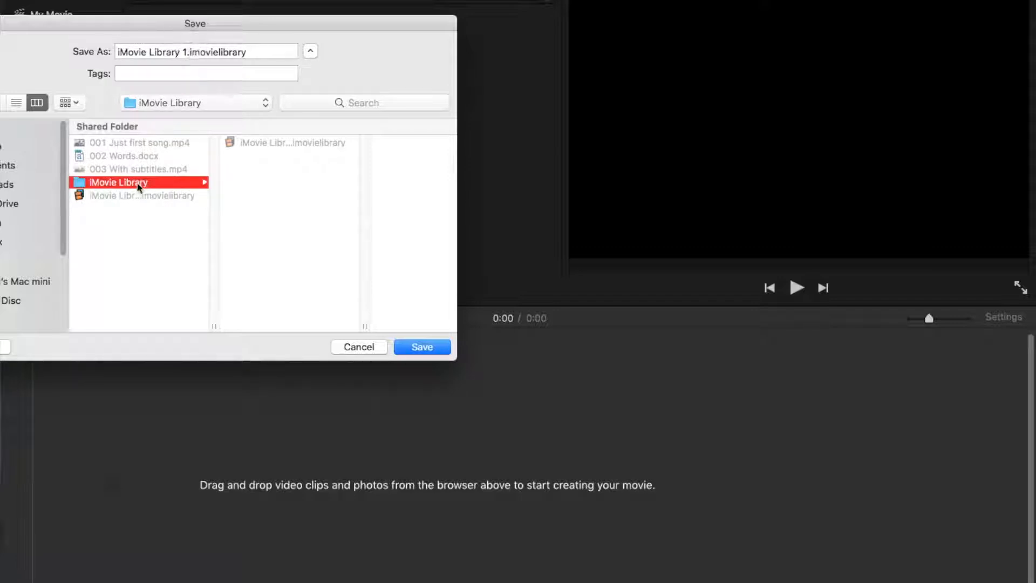
click(430, 348)
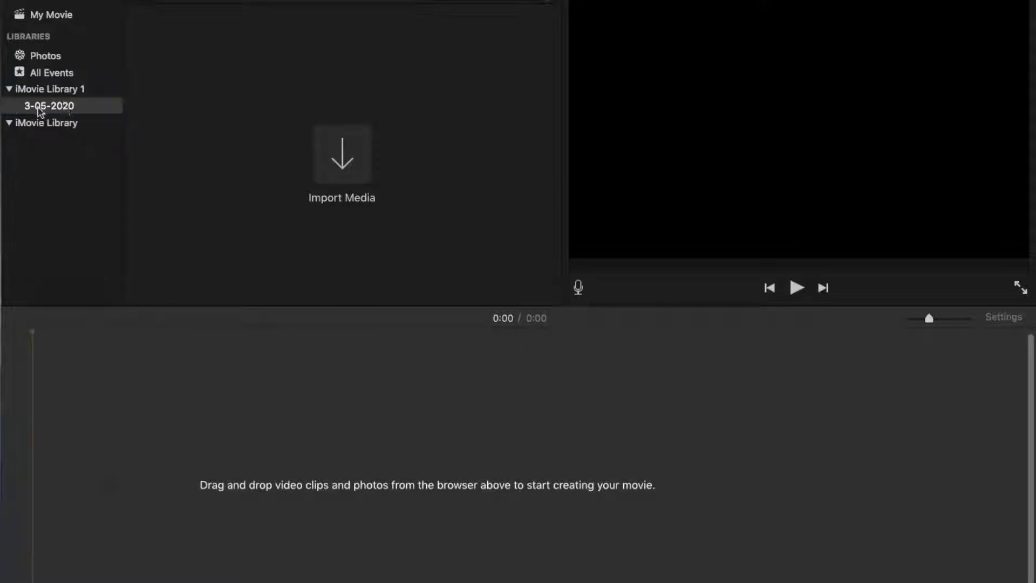
Step: Add the song video to the movie timeline with the new library's 3-05-2020 event chosen, and select the clip
click(67, 111)
drag(1034, 324, 70, 480)
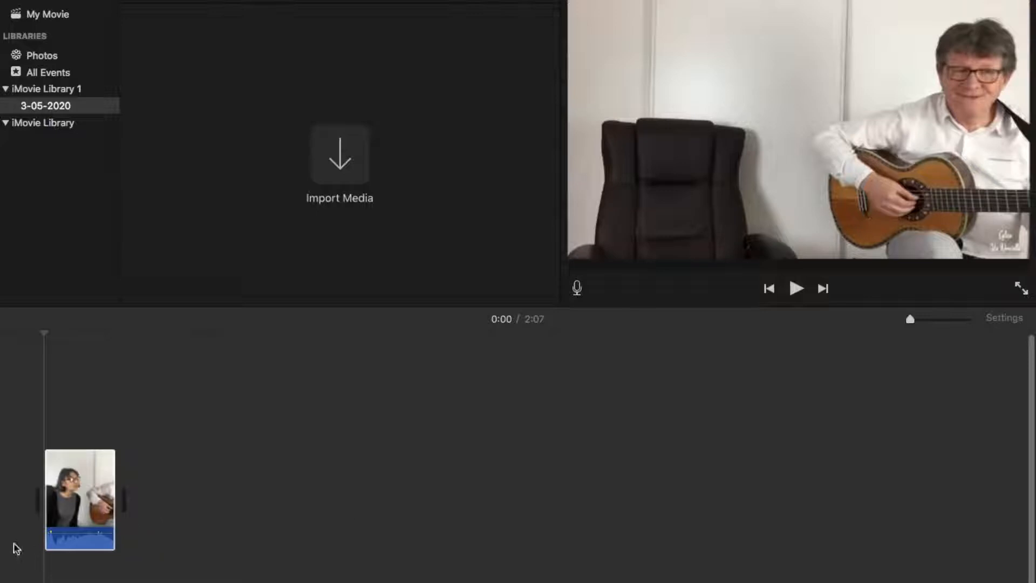
right_click(99, 525)
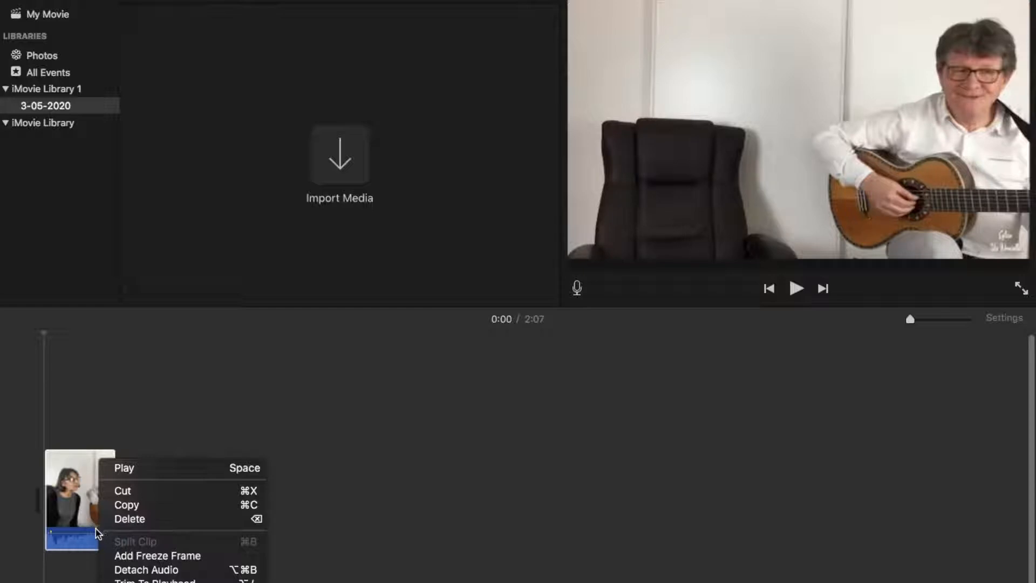
click(82, 520)
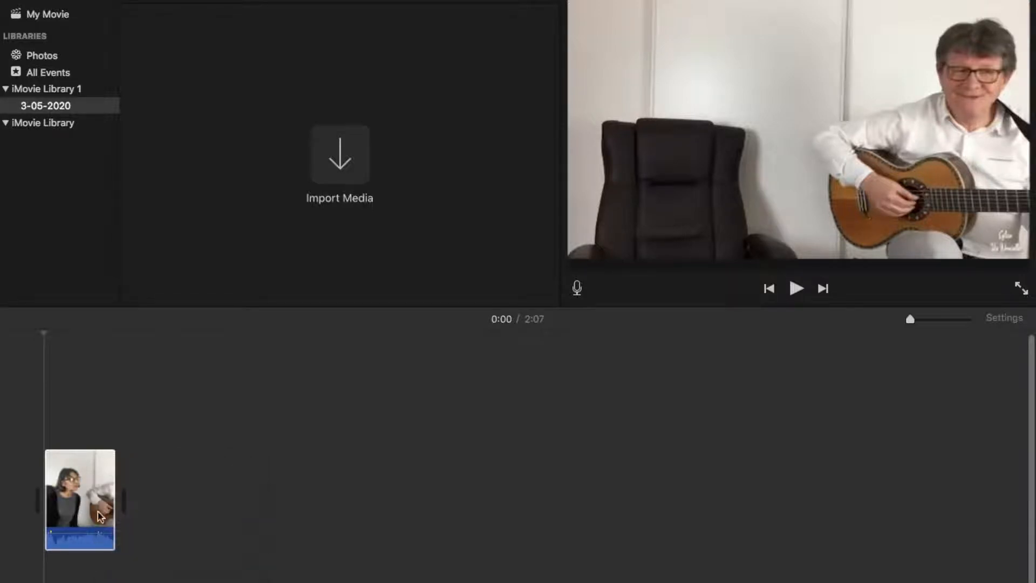
click(126, 505)
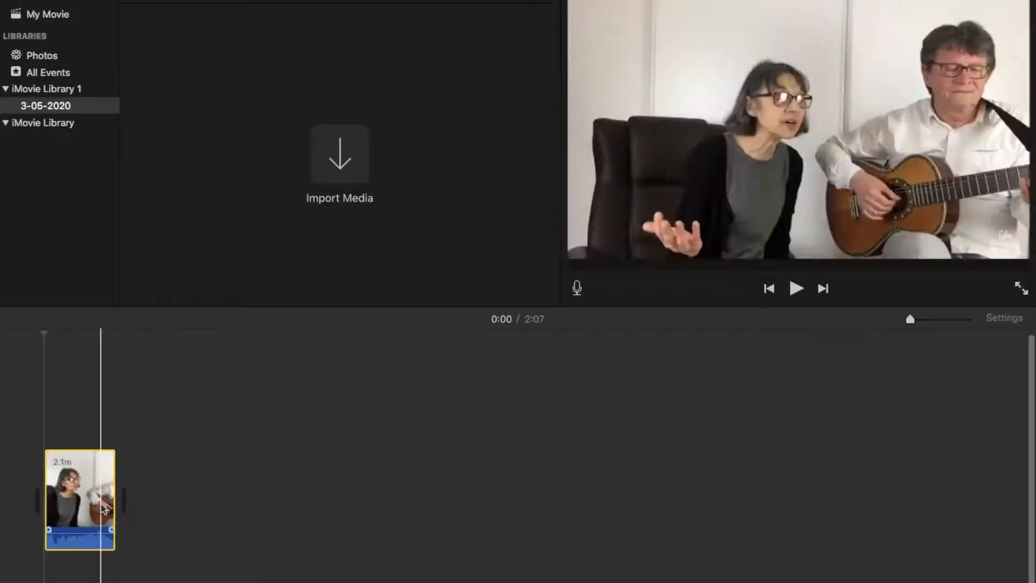
click(94, 507)
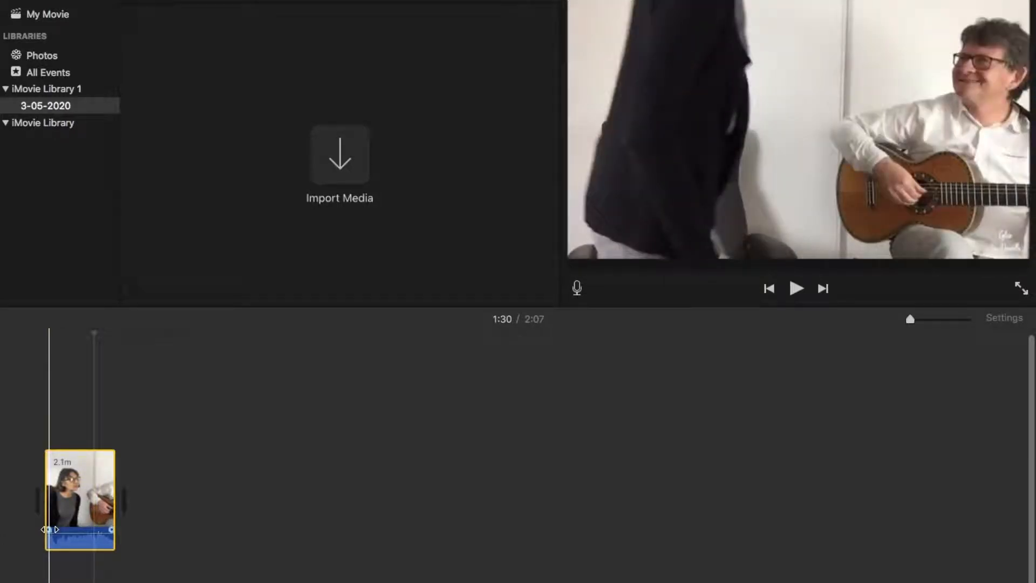
Step: Enlarge the clip on the timeline by two zoom levels and show its beginning
key(super+plus)
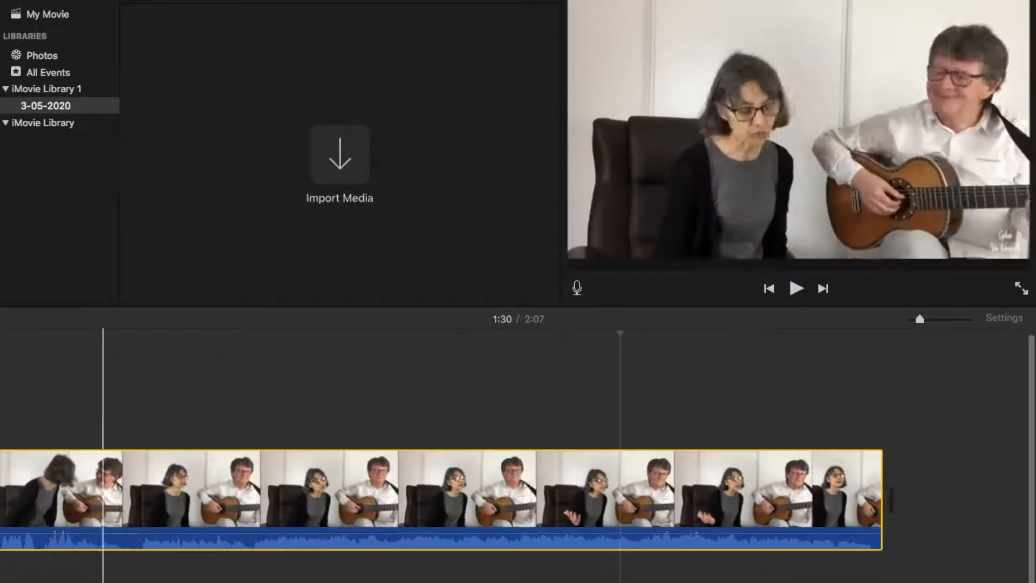
scroll(464, 499, left, 2)
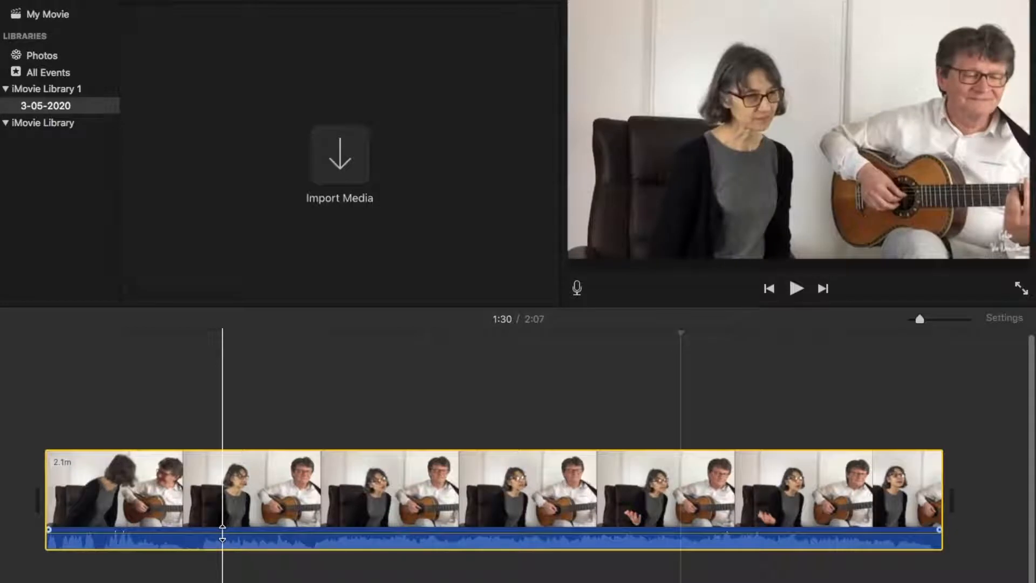
key(super+plus)
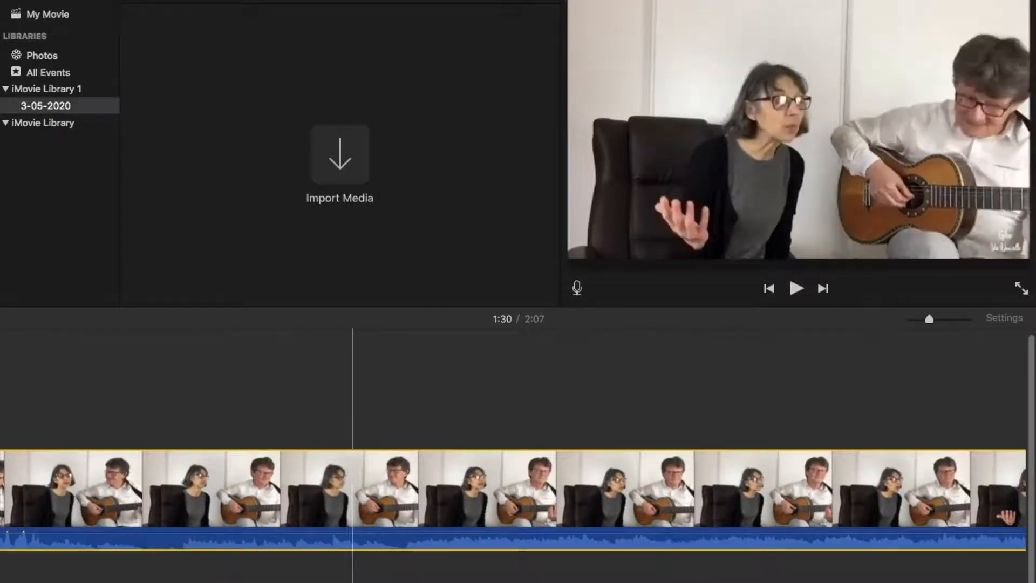
scroll(351, 499, left, 4)
scroll(389, 499, left, 4)
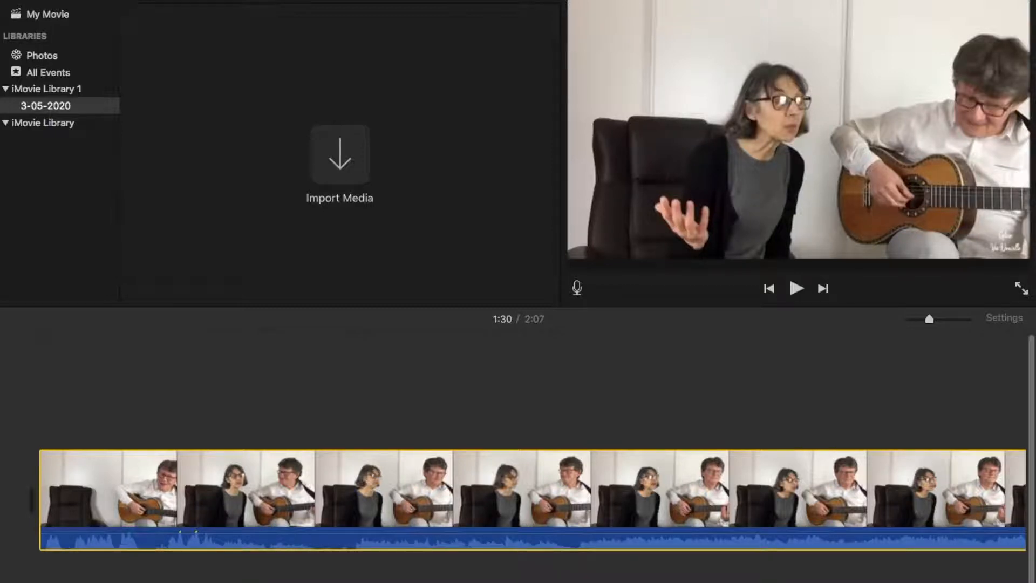
Step: Display the available title styles and select the Lower title
key(super+3)
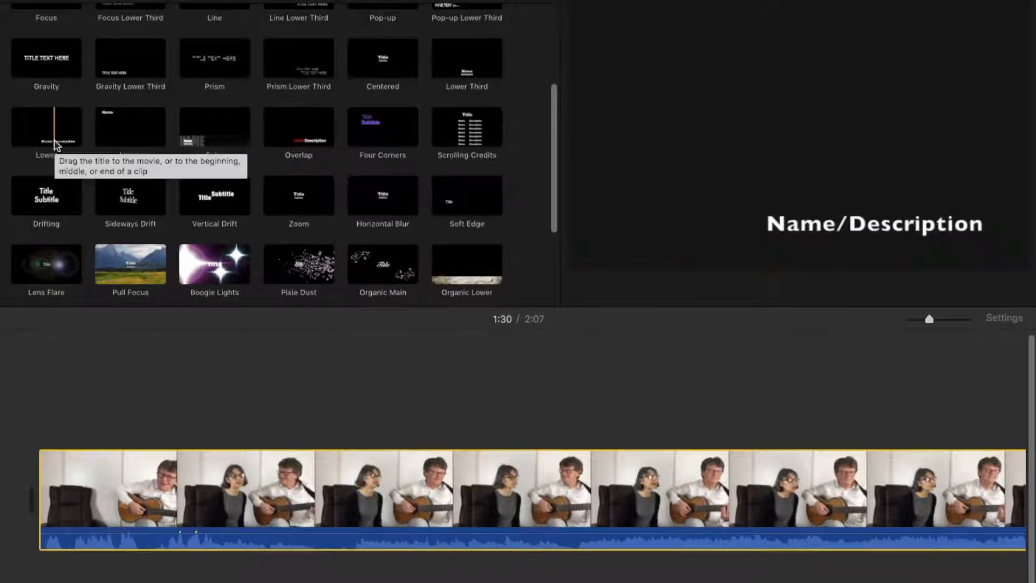
click(56, 145)
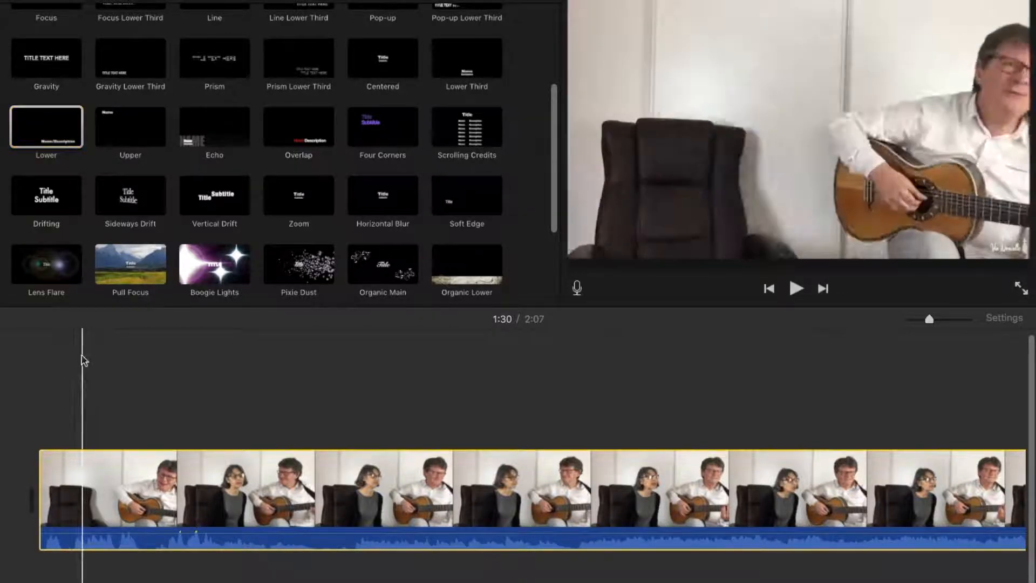
Step: Position the playhead at 0:18, play the clip up to 0:37, and add a marker there
click(134, 483)
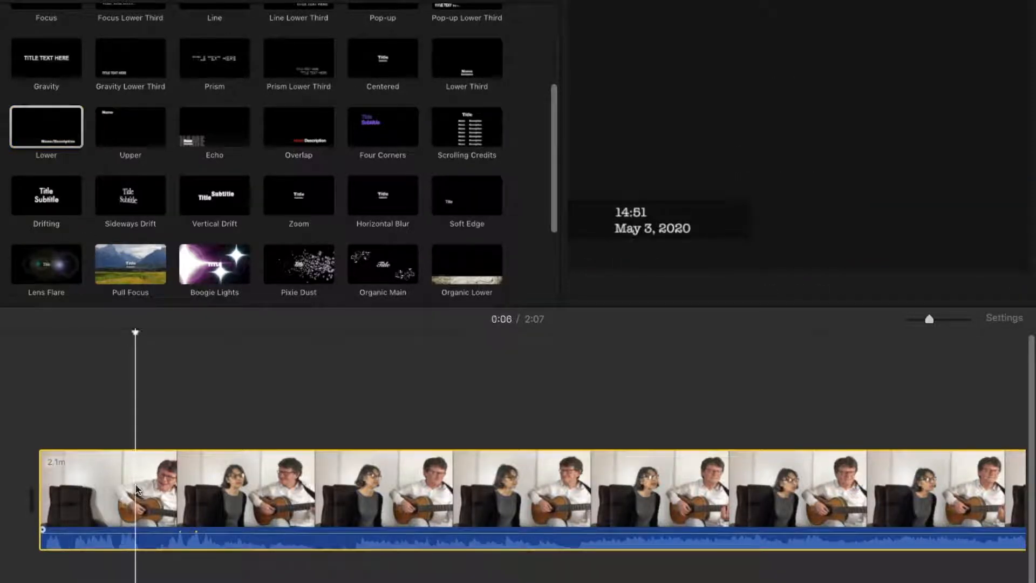
click(241, 478)
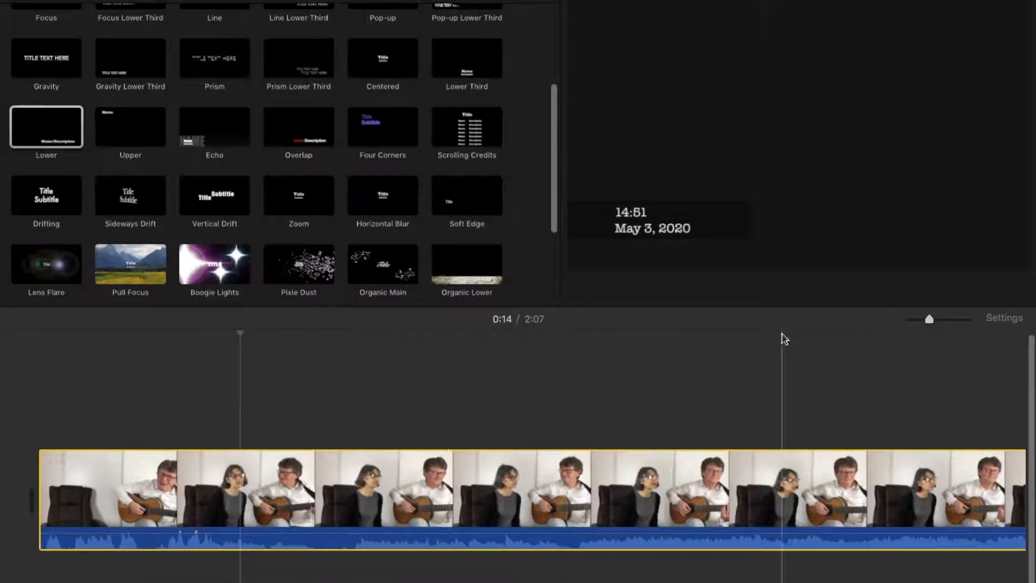
click(298, 499)
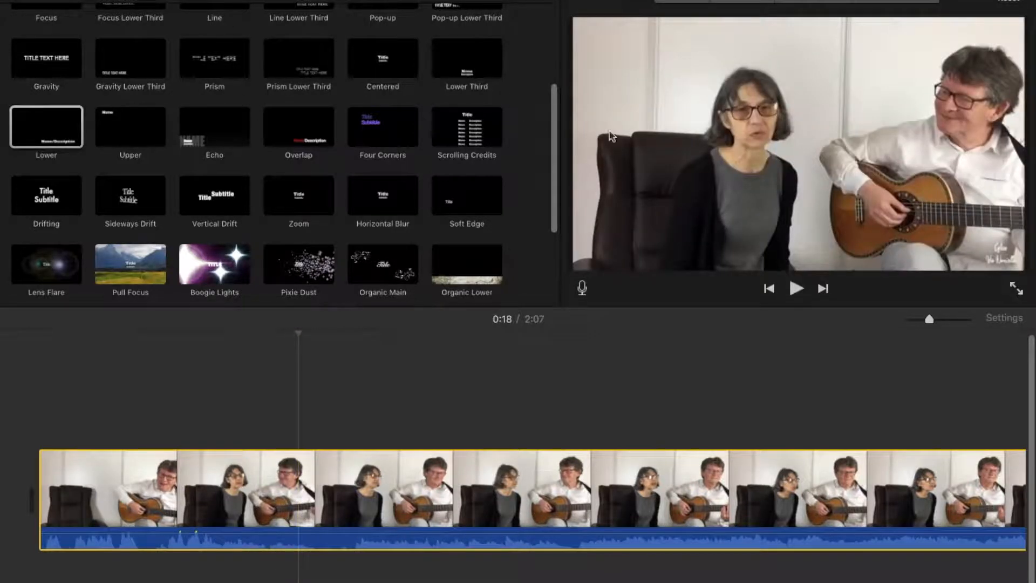
click(796, 290)
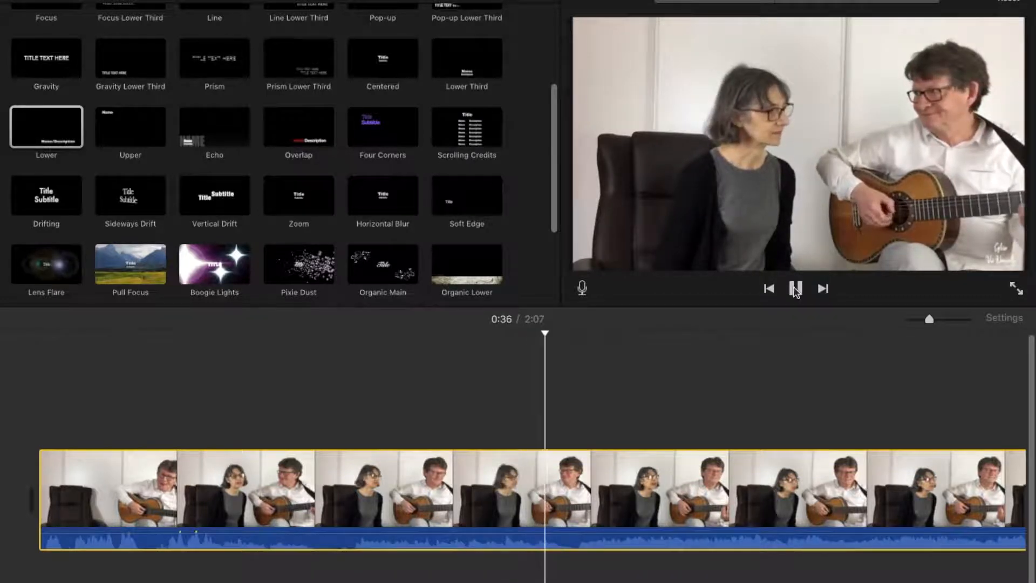
click(796, 291)
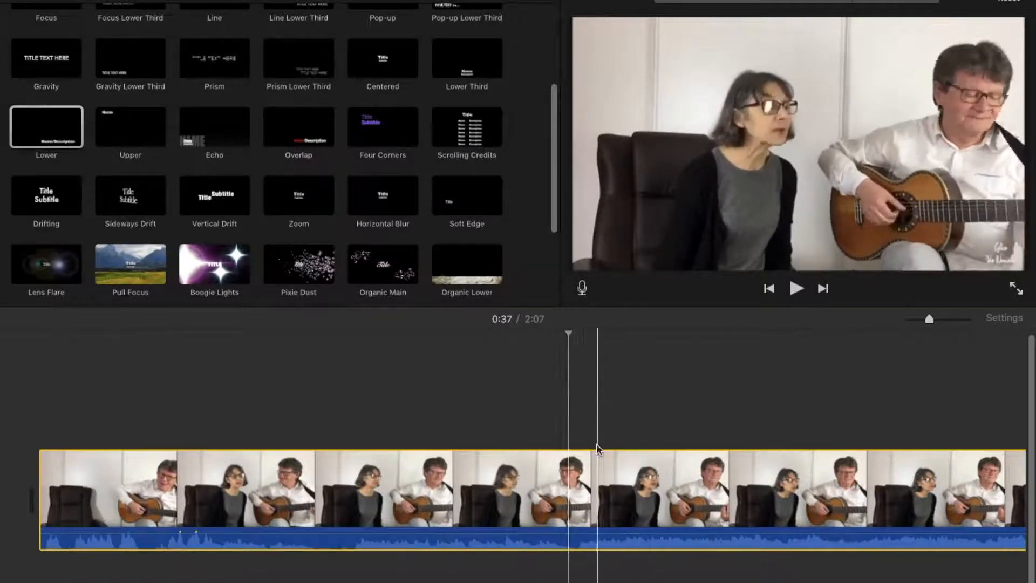
click(570, 472)
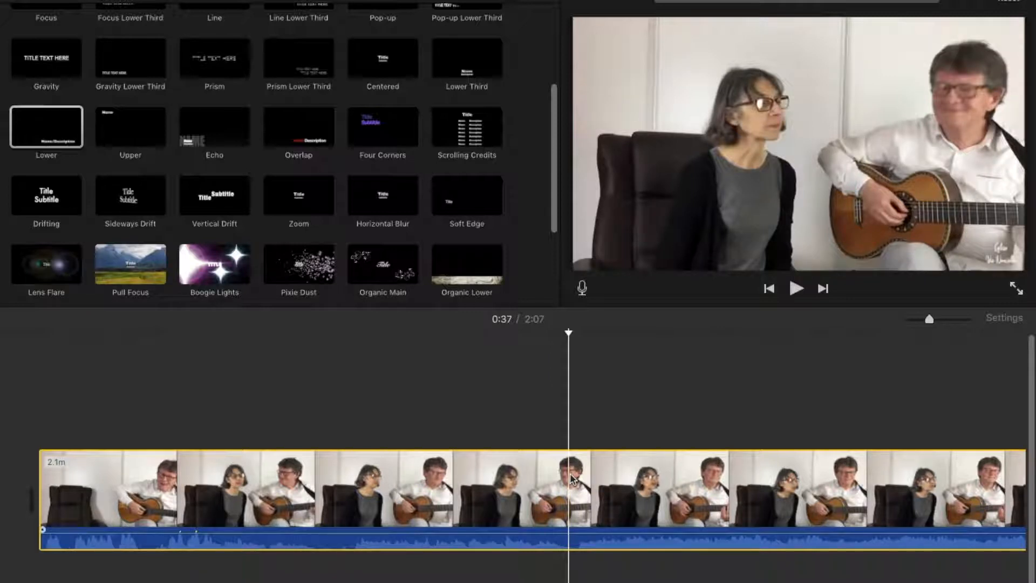
key(m)
Step: Continue playback and add markers to the clip at 0:42 and 0:47
click(796, 290)
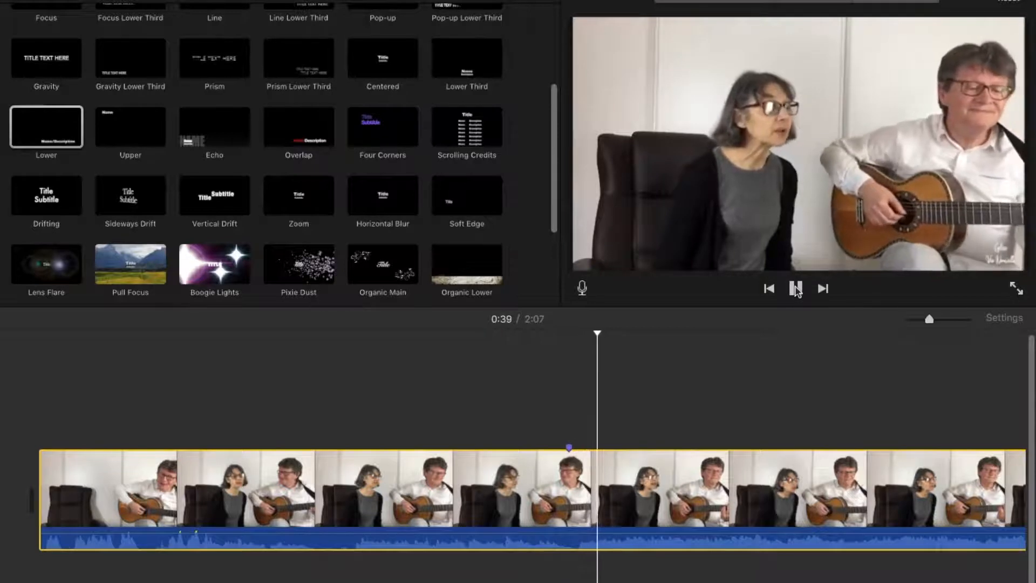
click(797, 290)
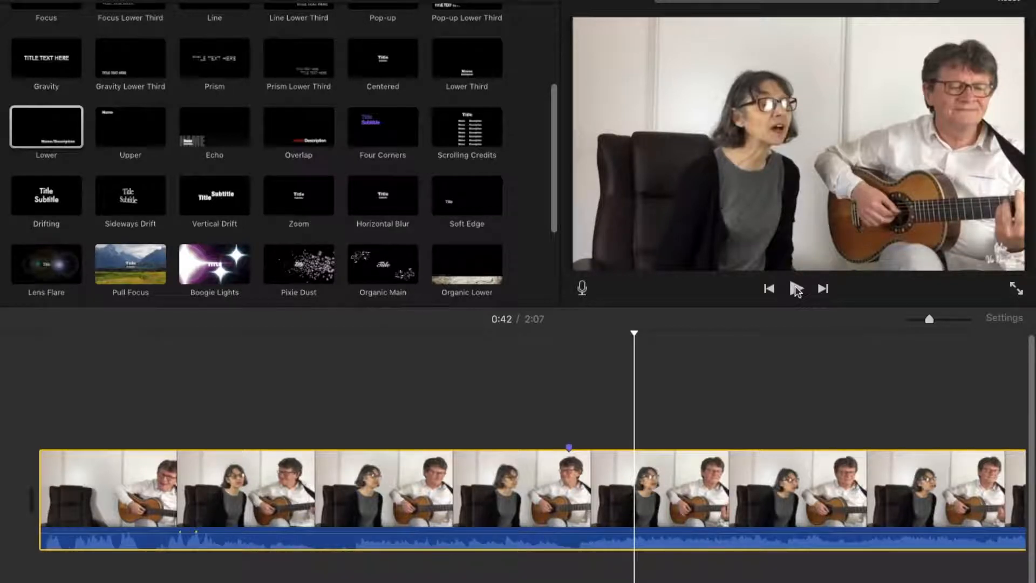
key(m)
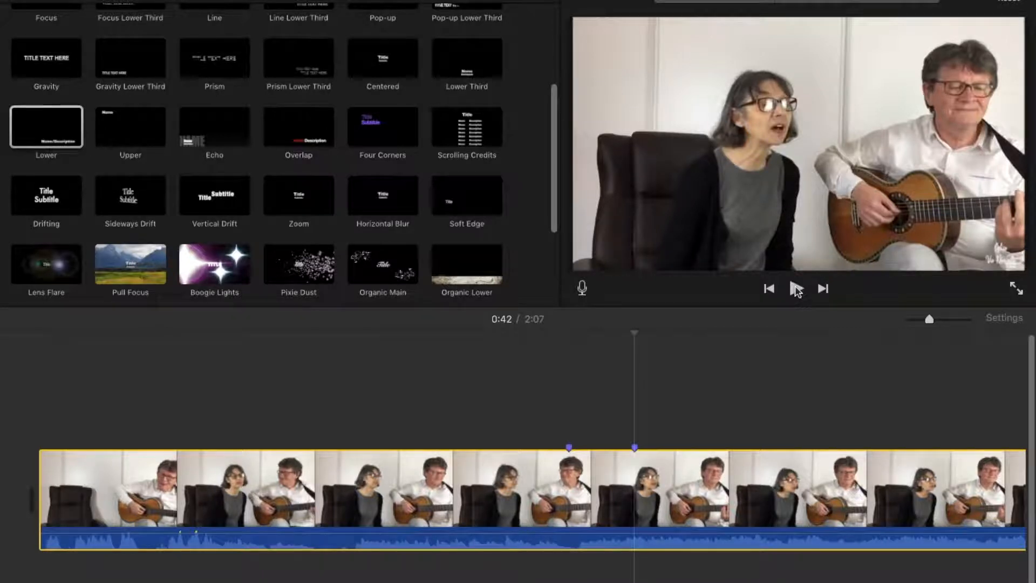
click(796, 290)
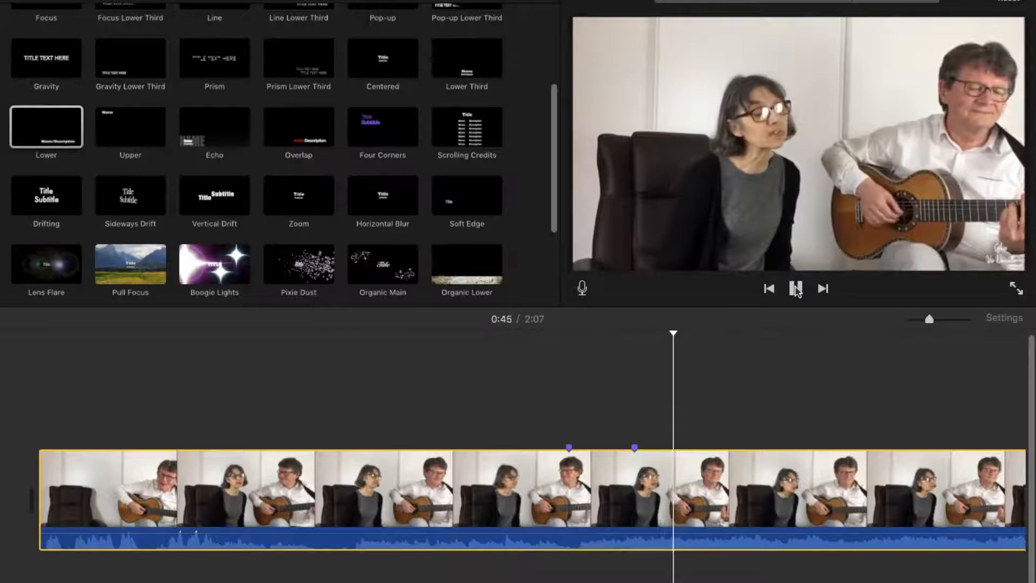
click(797, 290)
key(m)
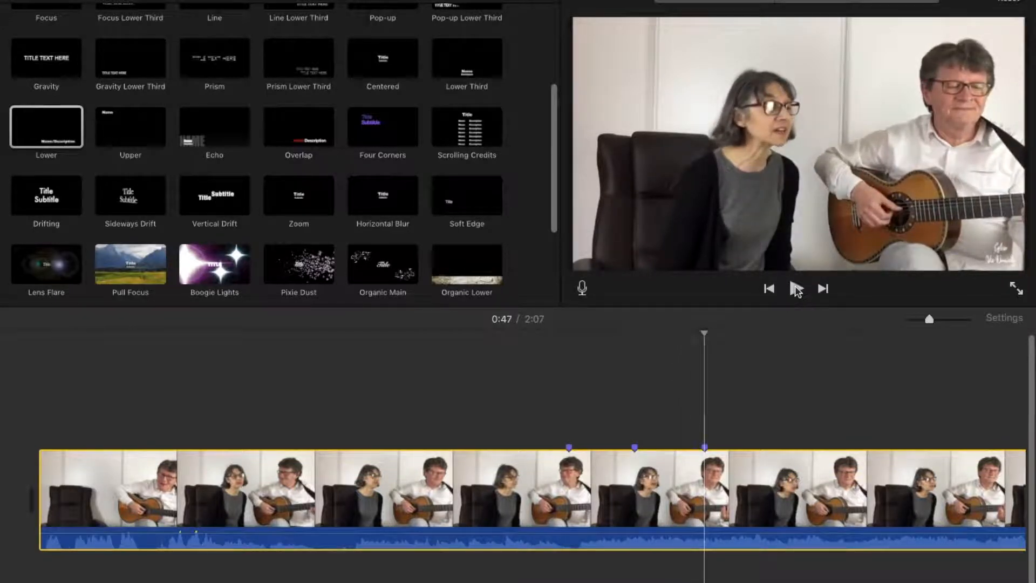
Step: Play further through the song and add markers at 0:52, 0:57 and 1:01
click(796, 290)
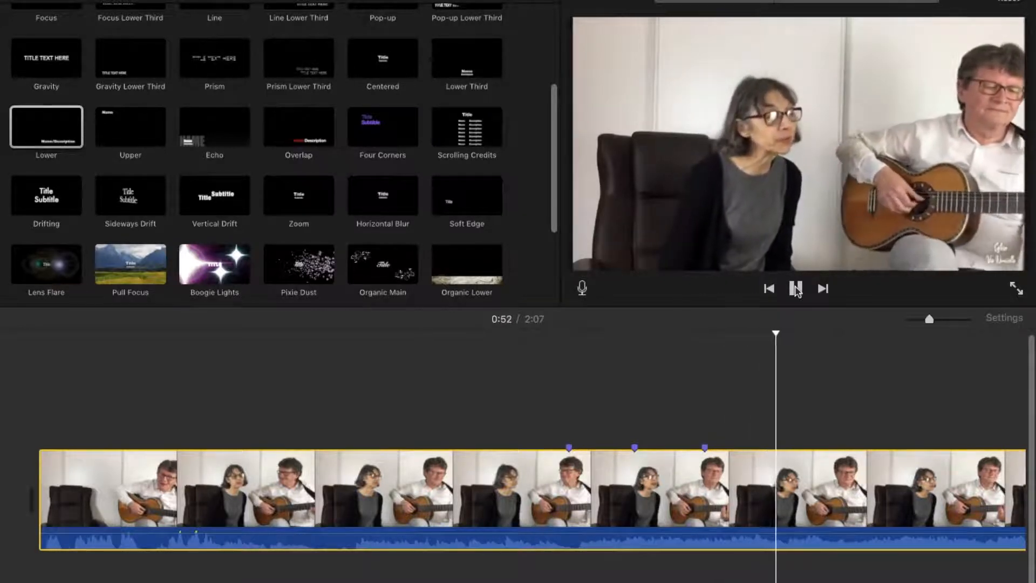
click(797, 289)
key(m)
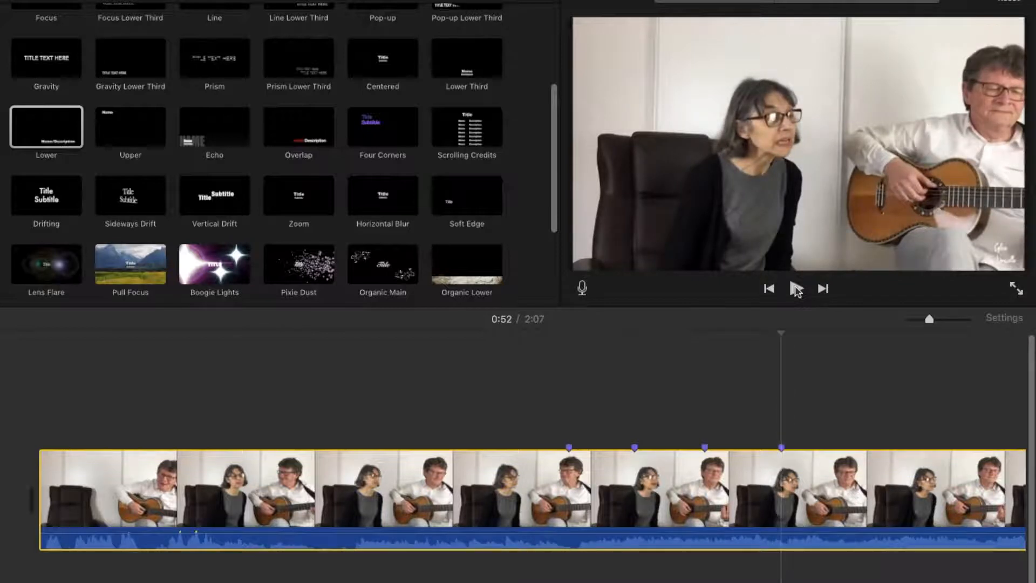
click(795, 288)
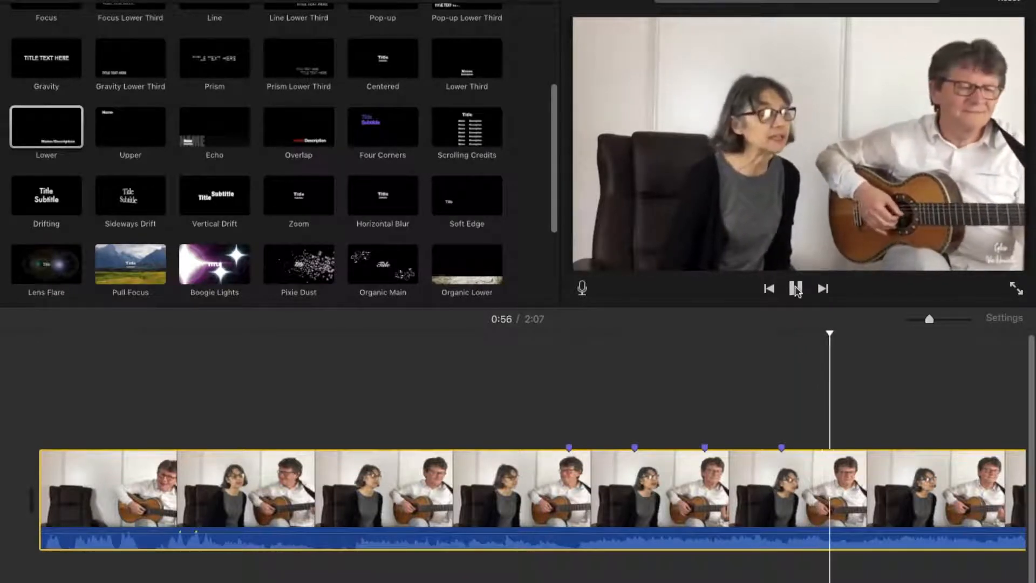
click(795, 289)
key(m)
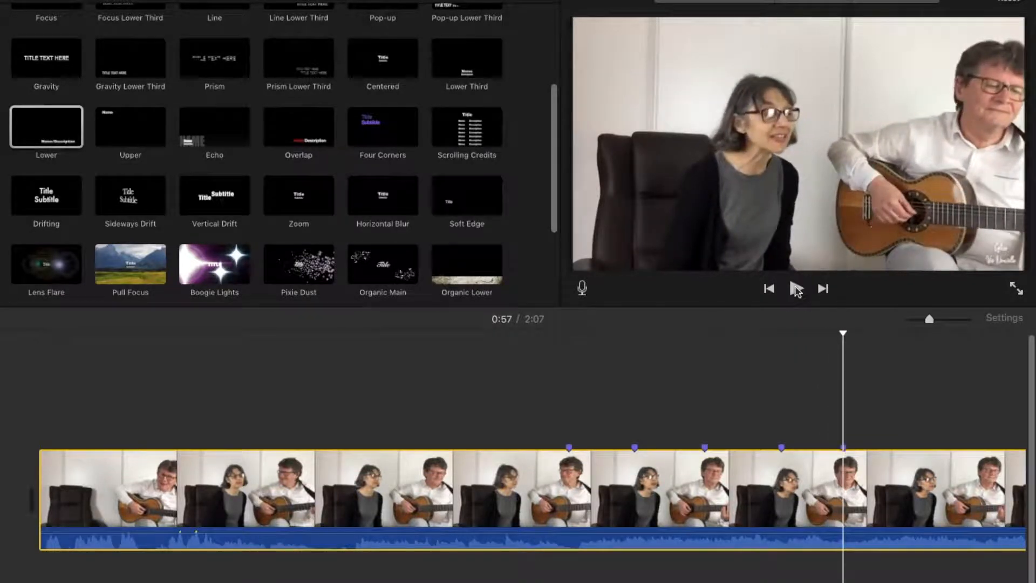
click(796, 289)
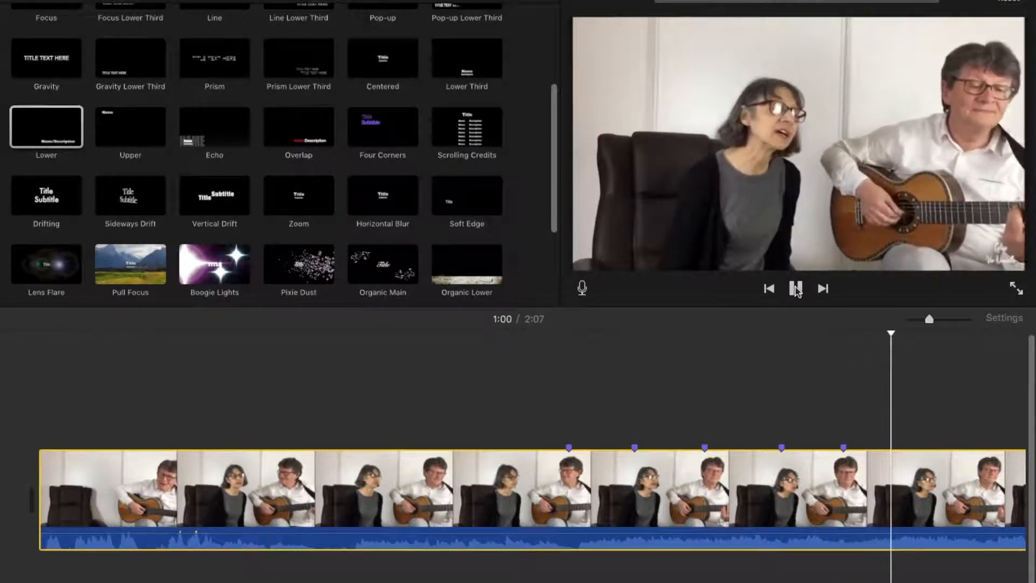
click(796, 289)
key(m)
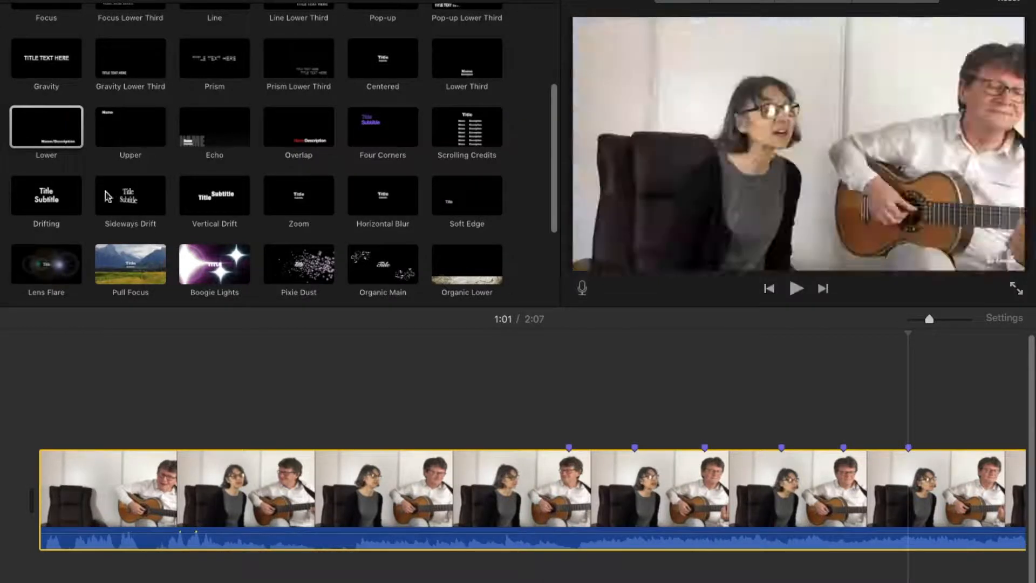
Step: Place a Lower title above the clip, starting at the first marker at 0:37
click(52, 136)
drag(52, 136, 572, 419)
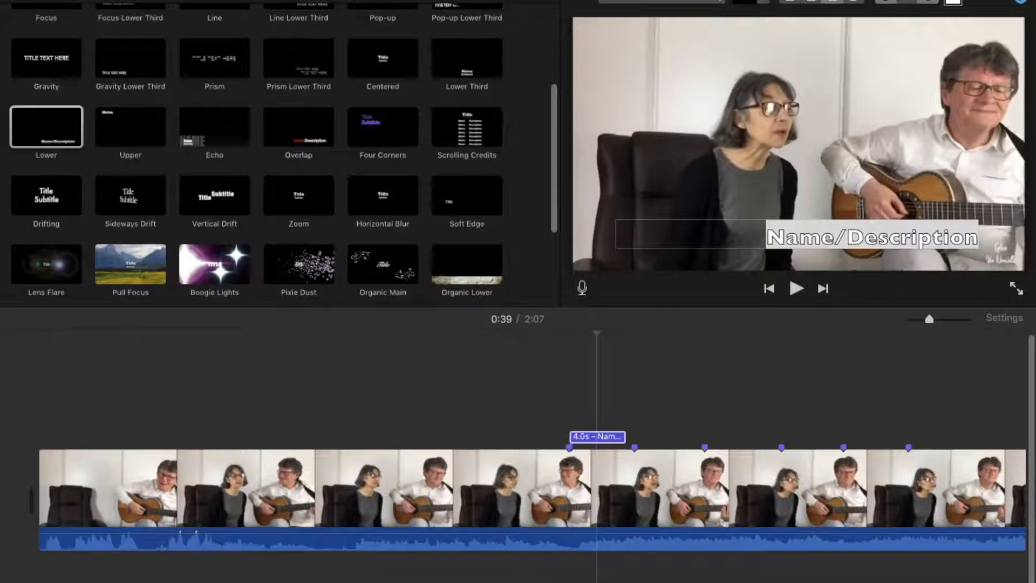
Step: Replace the placeholder in the Lower title at 0:37 with "Bénissez le Seigneur," using font size 80, and apply the text
double_click(912, 233)
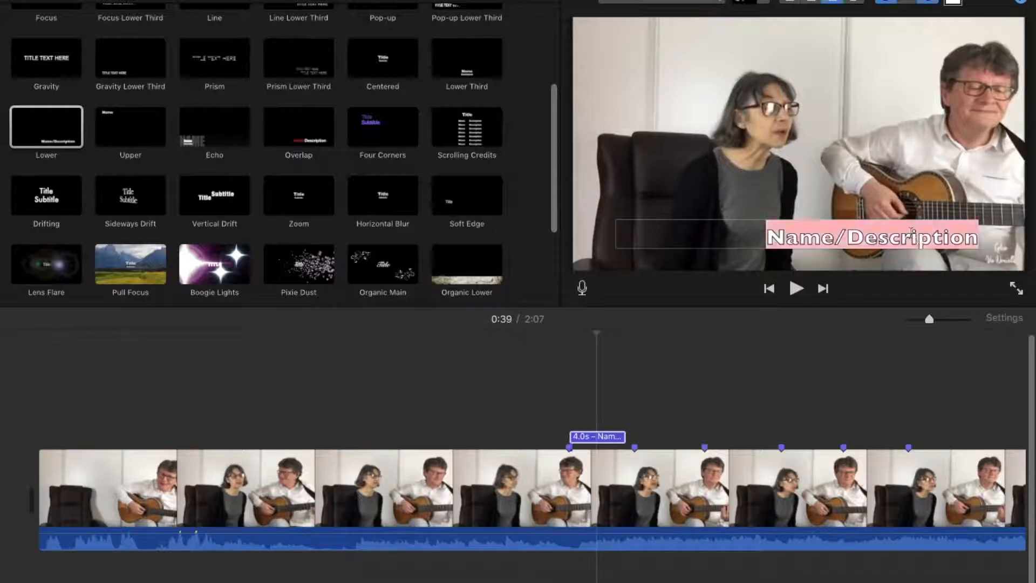
key(BackSpace)
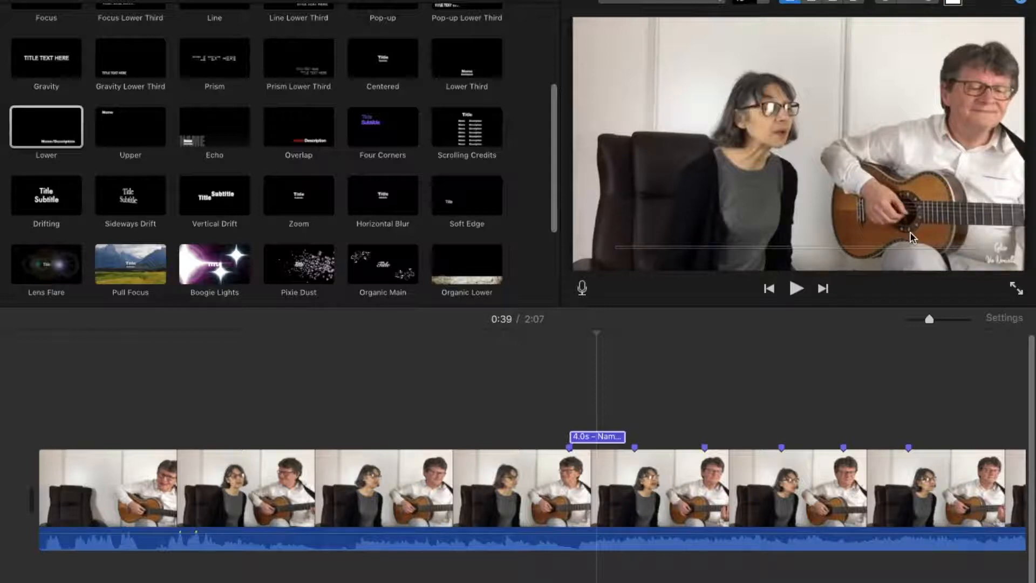
click(764, 4)
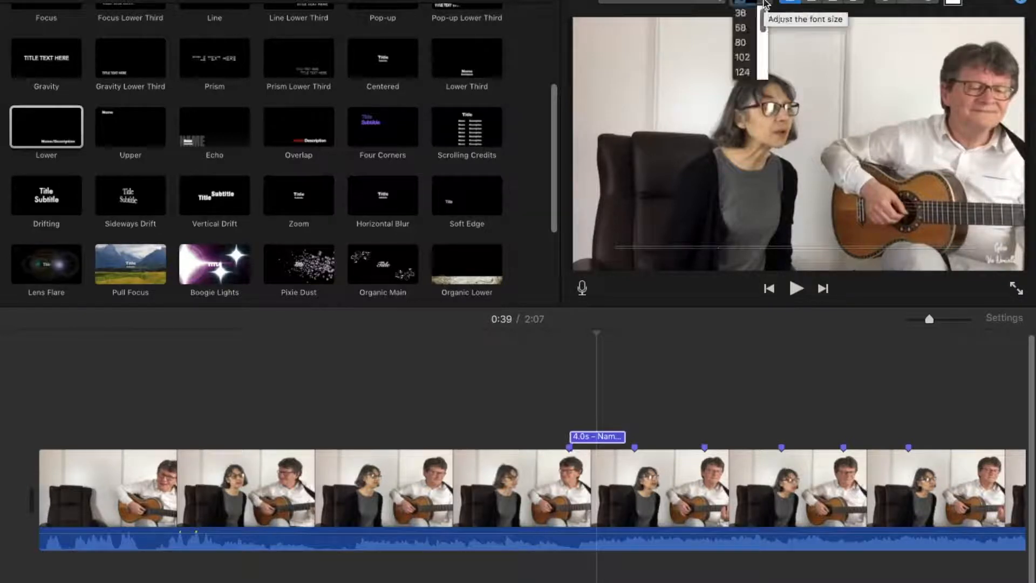
click(744, 45)
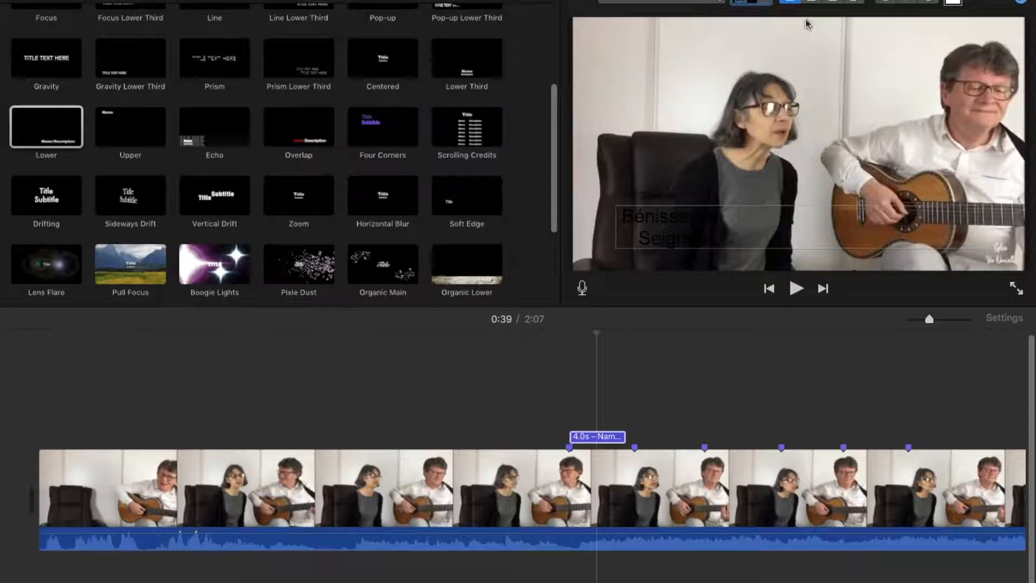
click(1023, 4)
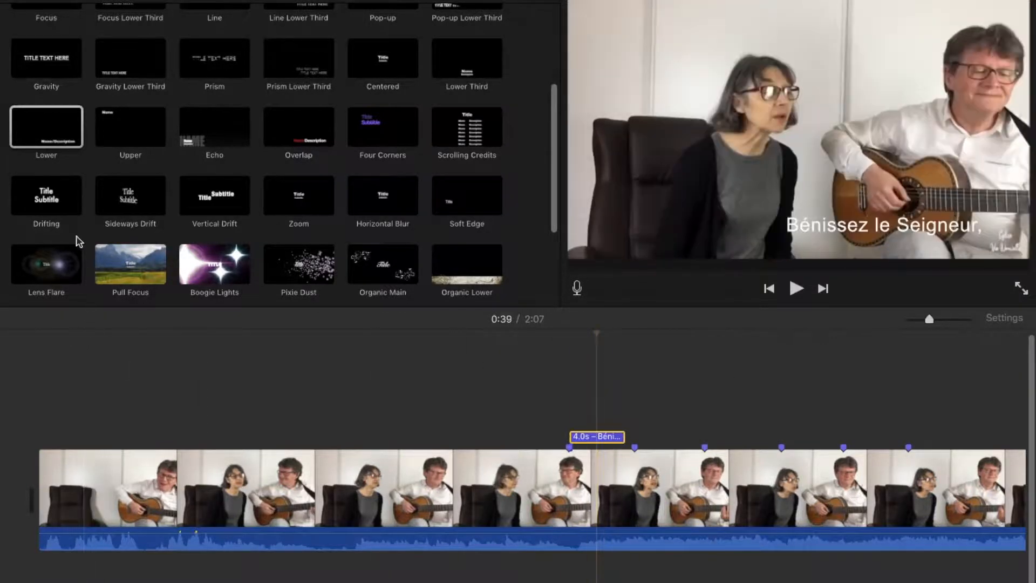
Step: Place a Lower title at the second marker (0:42) and set its text to "Vous tous serviteurs du Seigneur," at font size 80
click(45, 140)
drag(45, 140, 635, 442)
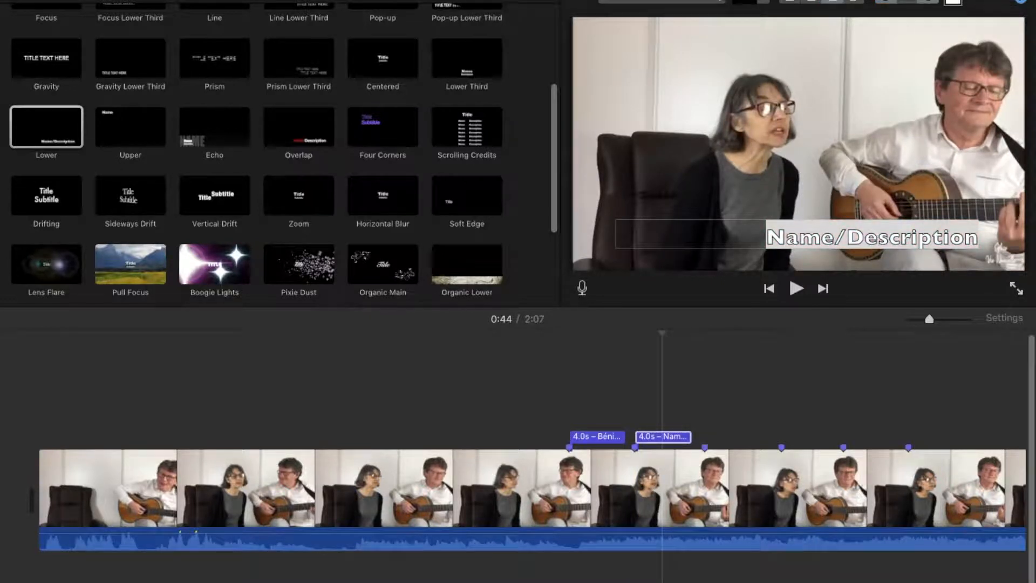
click(868, 227)
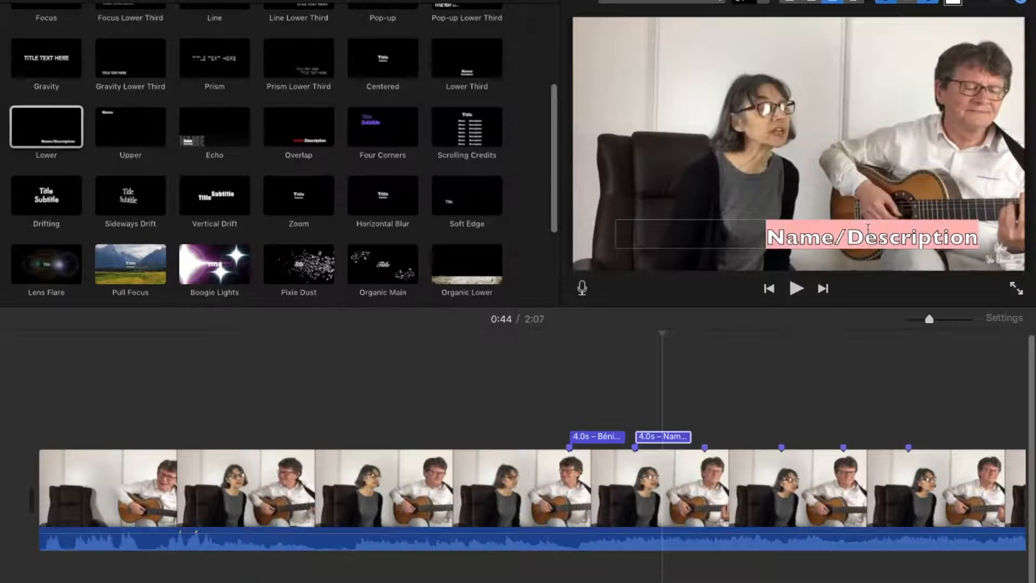
key(BackSpace)
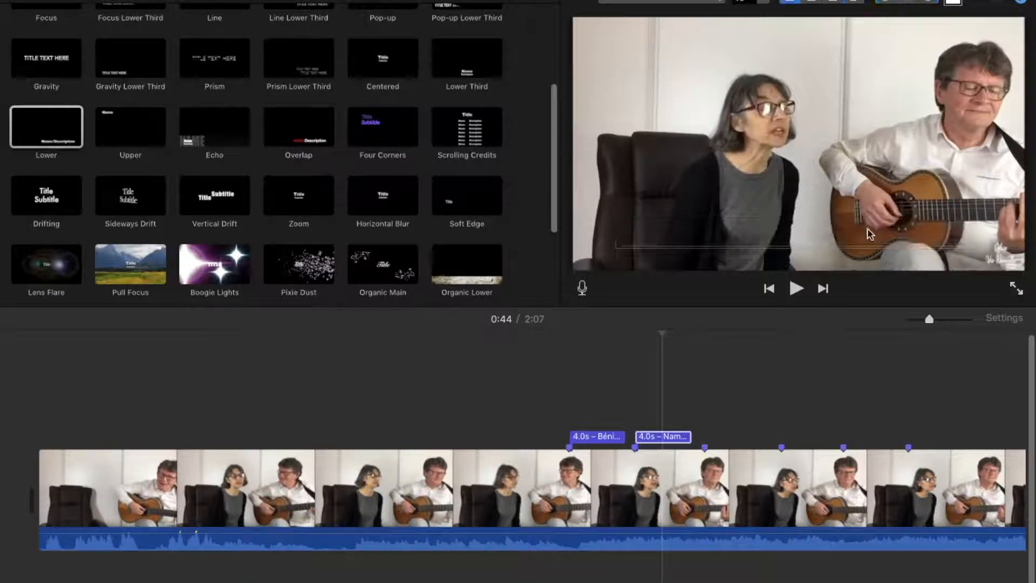
click(764, 3)
click(748, 47)
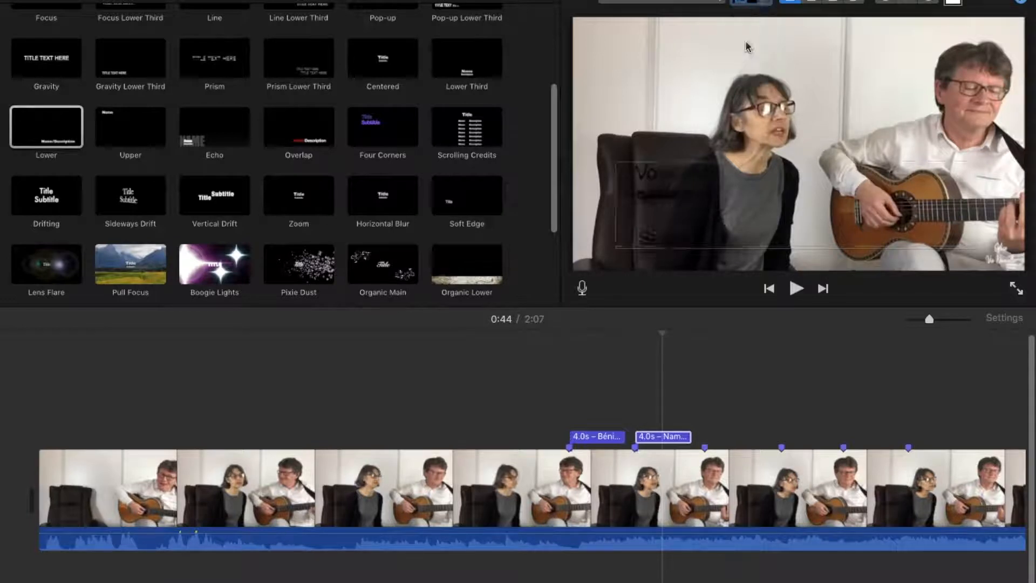
click(1020, 3)
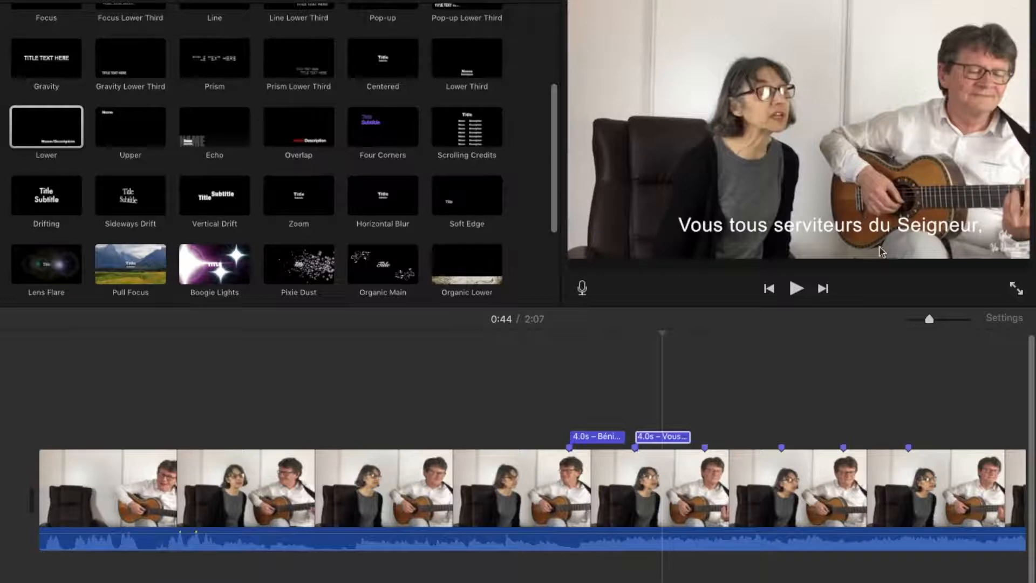
Step: Place a Lower title at the third marker (0:47) and set its text to "Qui demeurez dans la maison de Dieu," at font size 80
click(60, 141)
drag(61, 140, 705, 435)
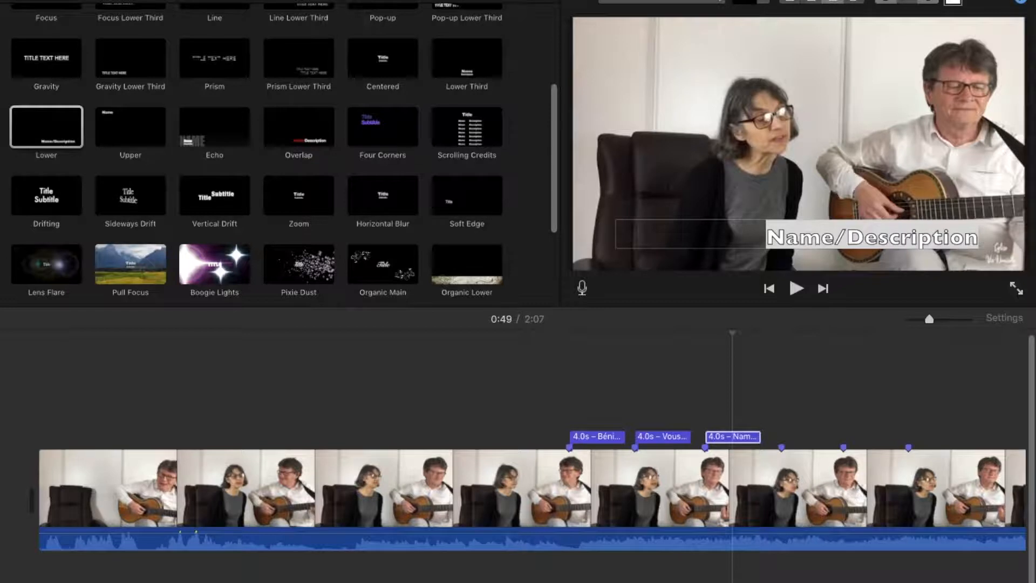
click(832, 238)
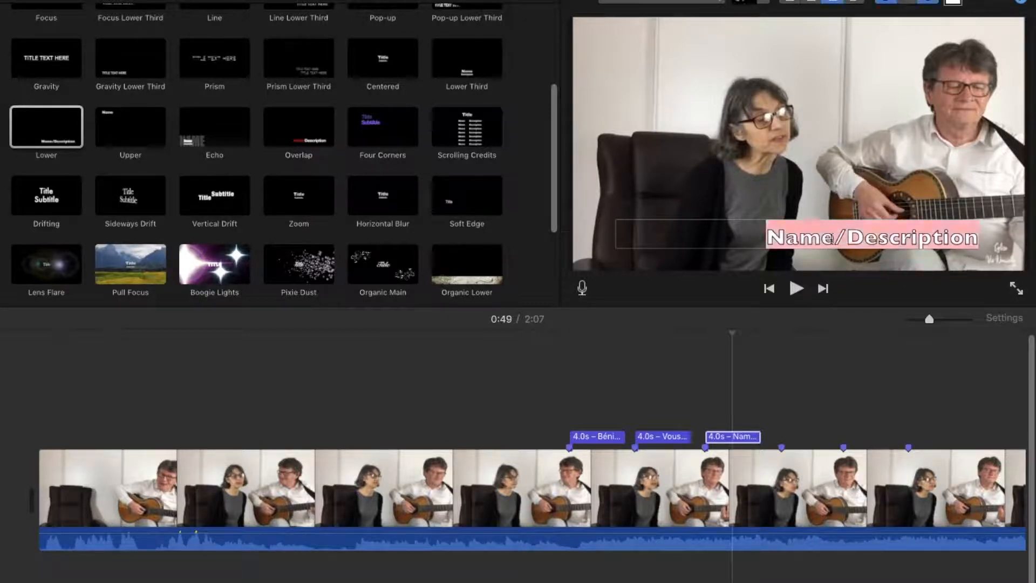
key(BackSpace)
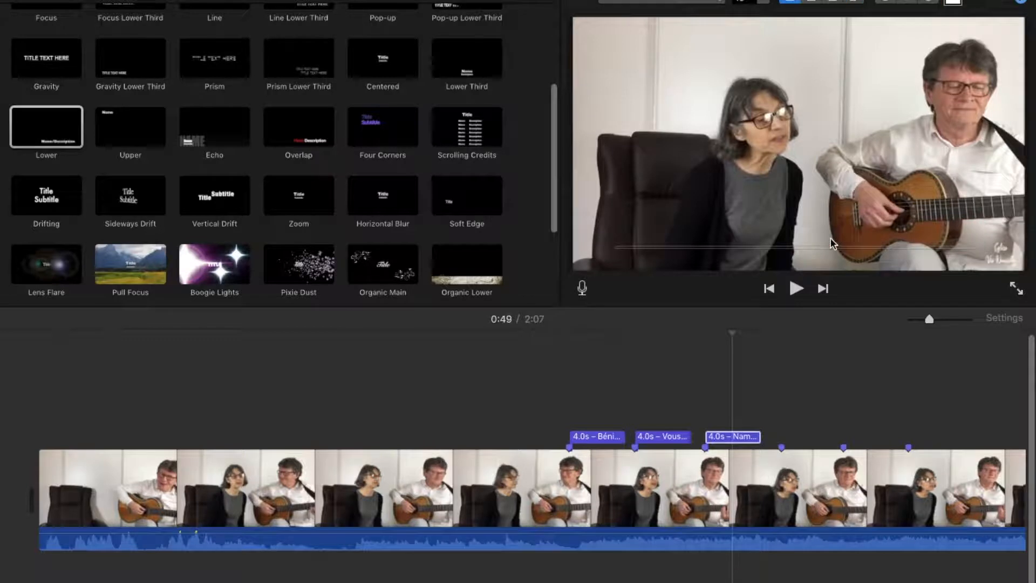
click(763, 2)
click(752, 42)
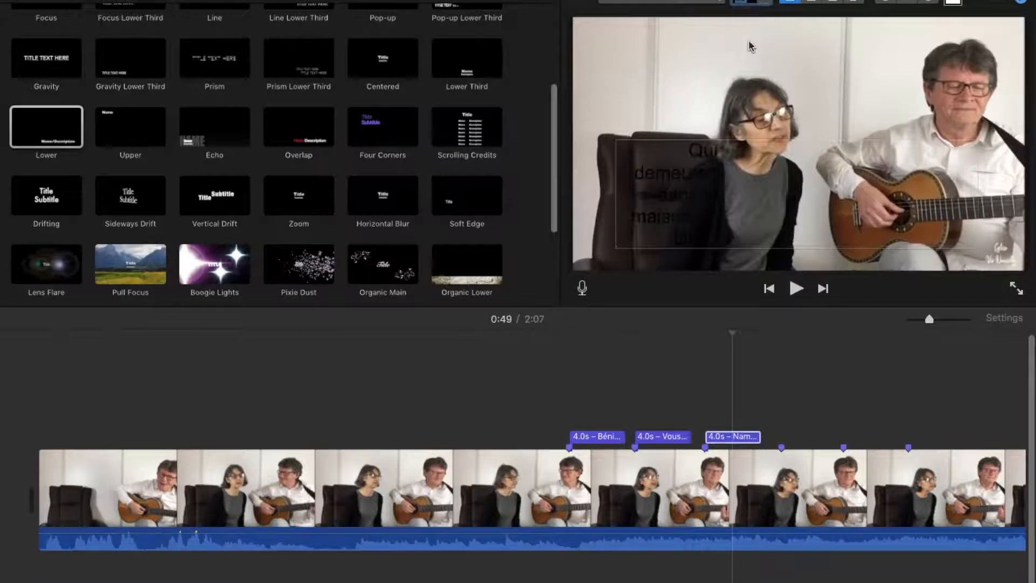
click(1023, 5)
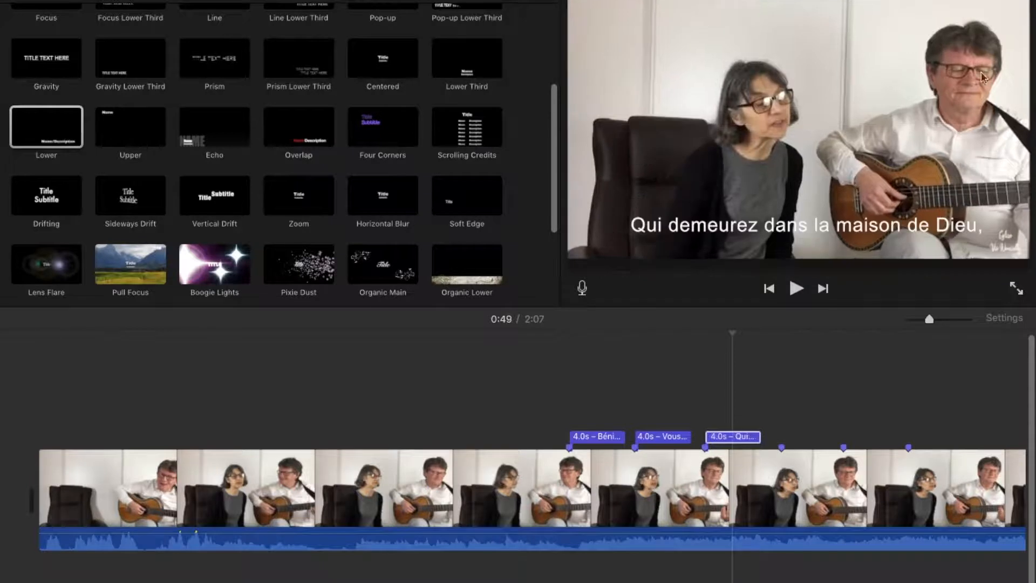
Step: Place a Lower title at the fourth marker (0:52) and set its text to "Durant les heures de la nuit." at font size 80
click(37, 139)
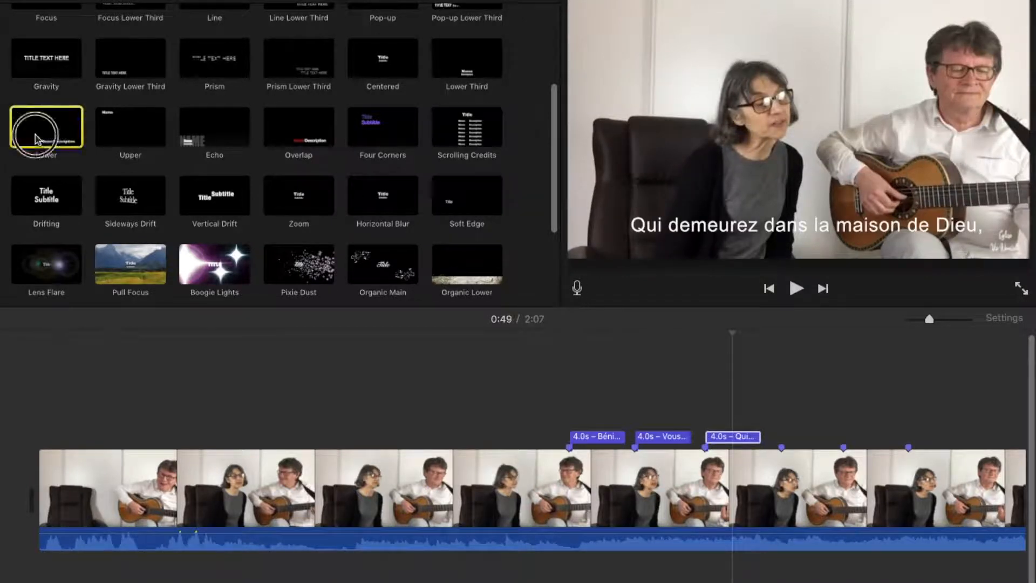
drag(41, 138, 785, 438)
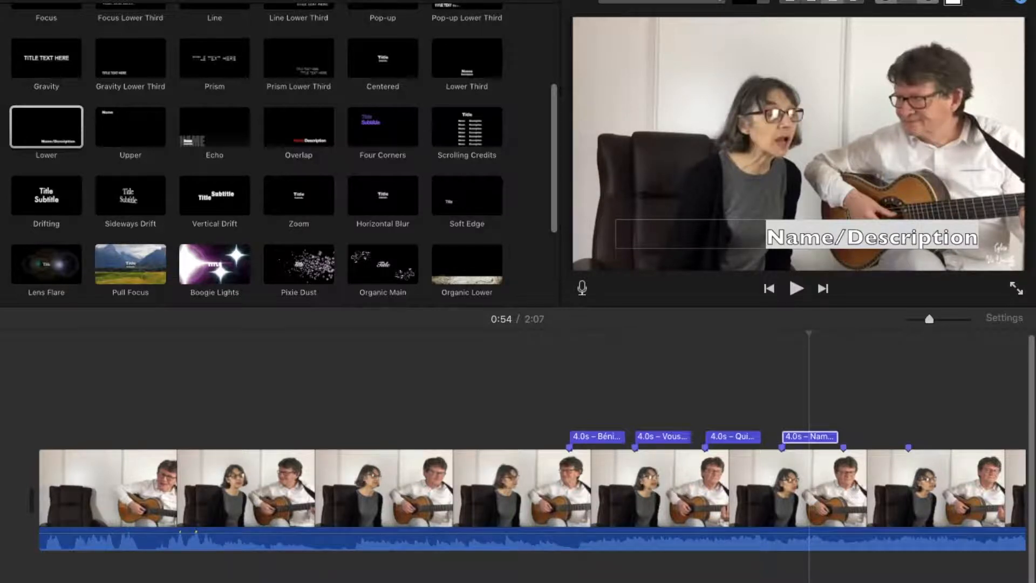
click(852, 238)
key(BackSpace)
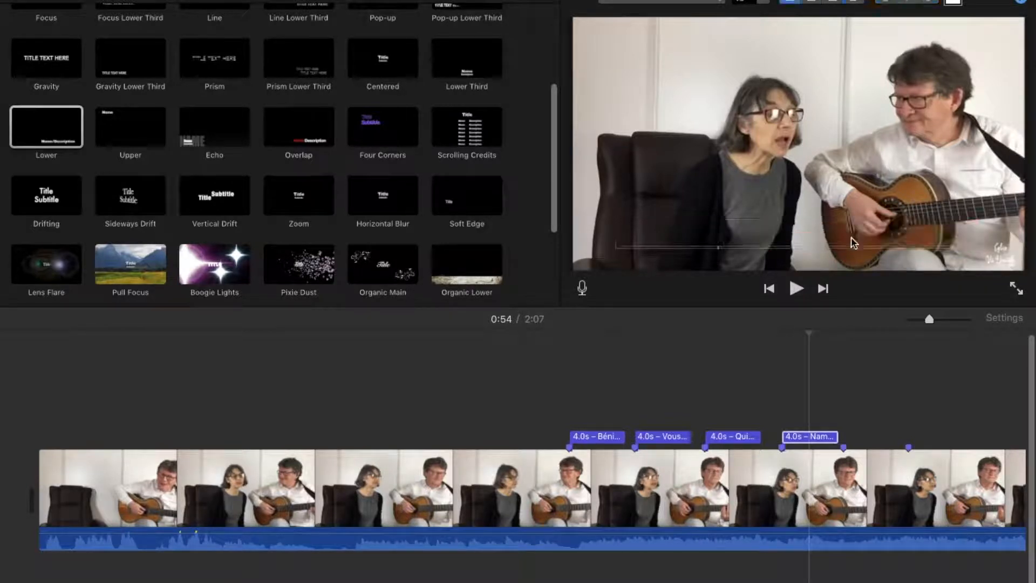
click(766, 3)
click(749, 43)
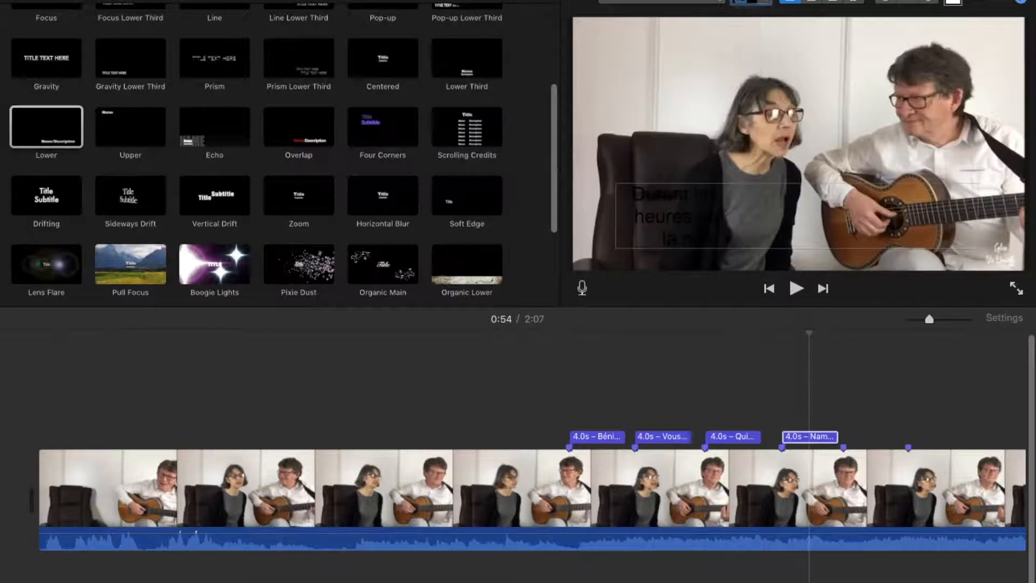
click(1020, 3)
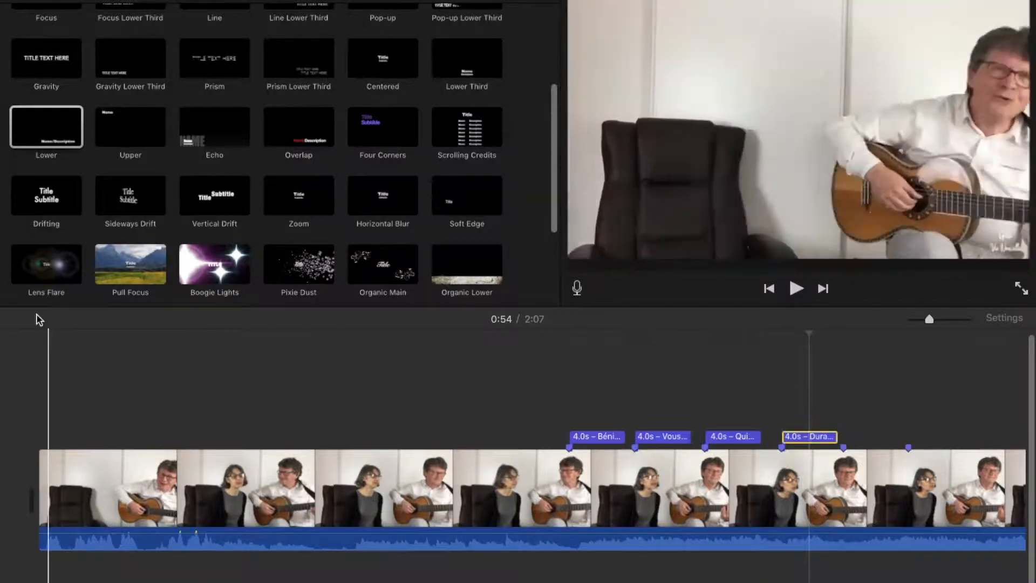
Step: Place a Lower title at the fifth marker (0:57) and replace its placeholder with "Bénissez le Seigneur," copied from the first title
drag(37, 132, 832, 446)
click(605, 440)
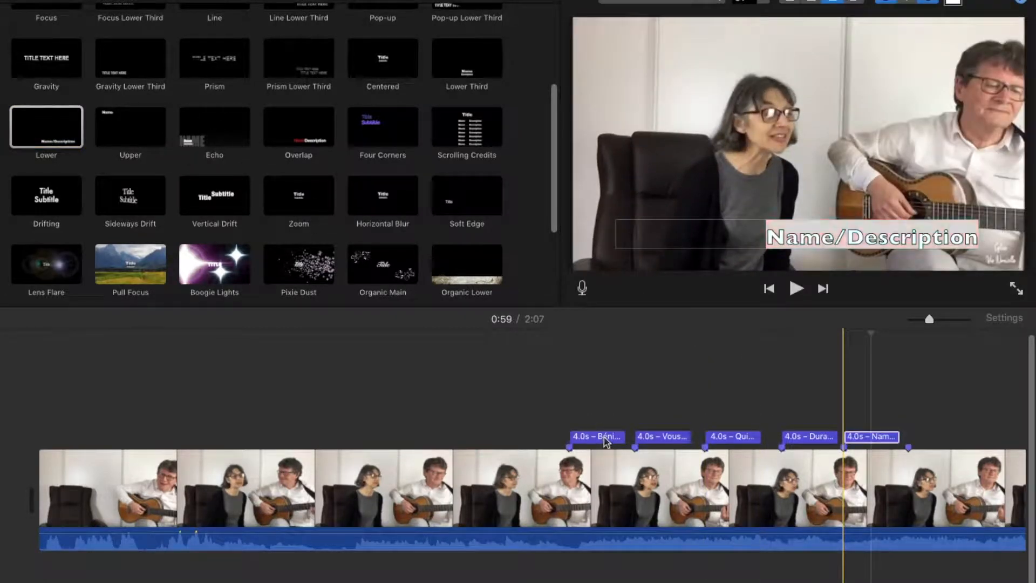
click(612, 440)
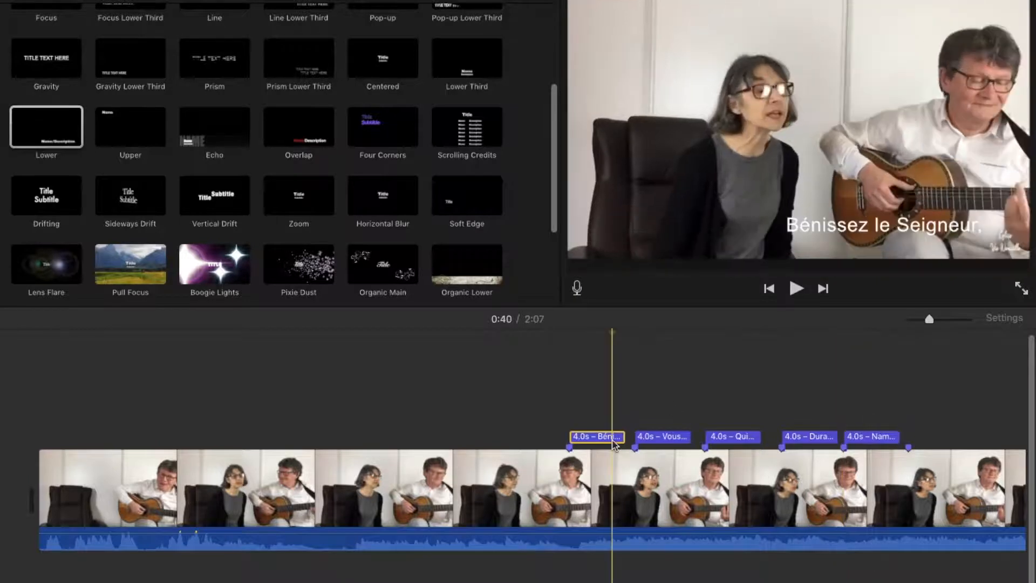
double_click(837, 226)
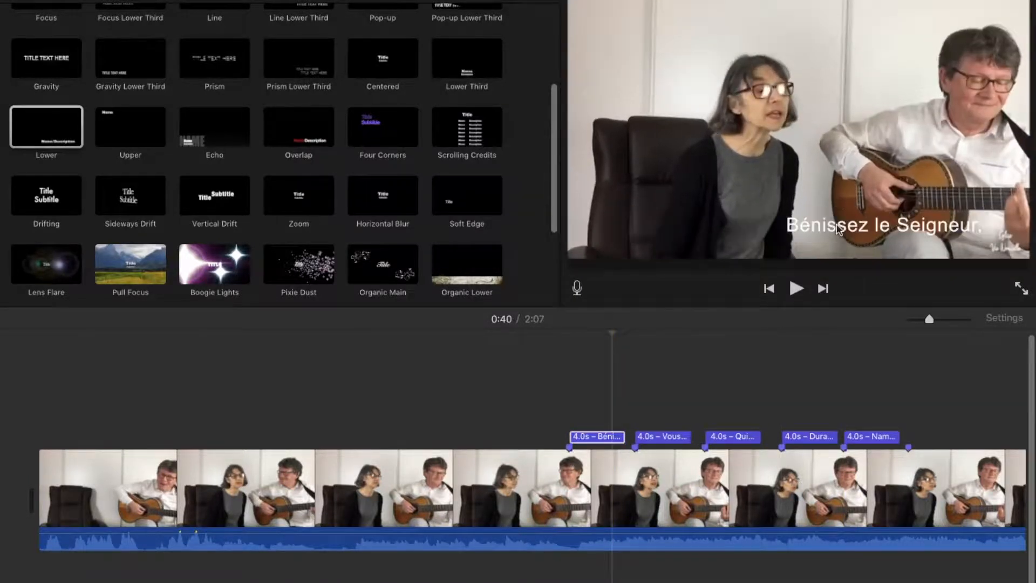
click(837, 229)
key(super+c)
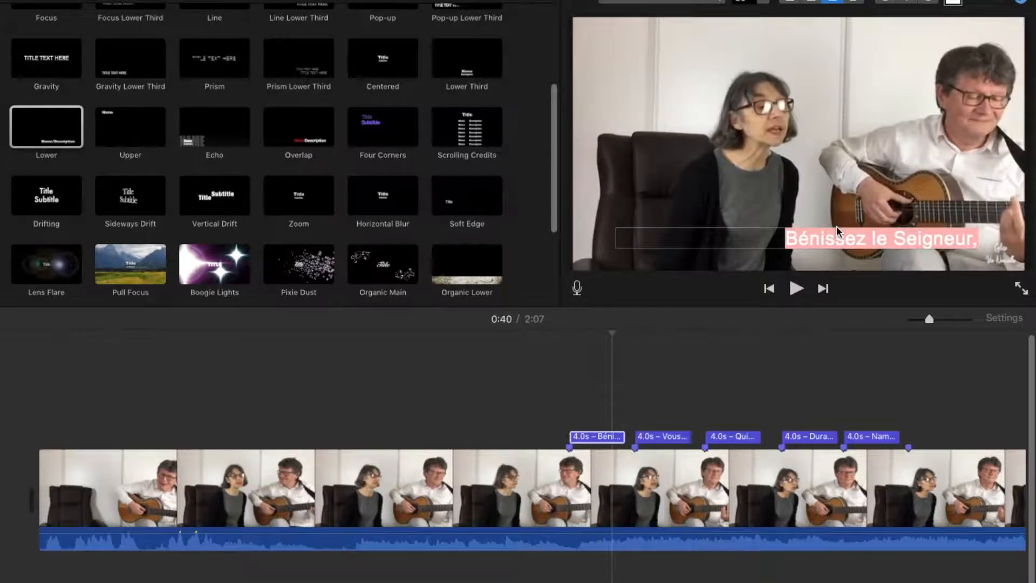
click(878, 436)
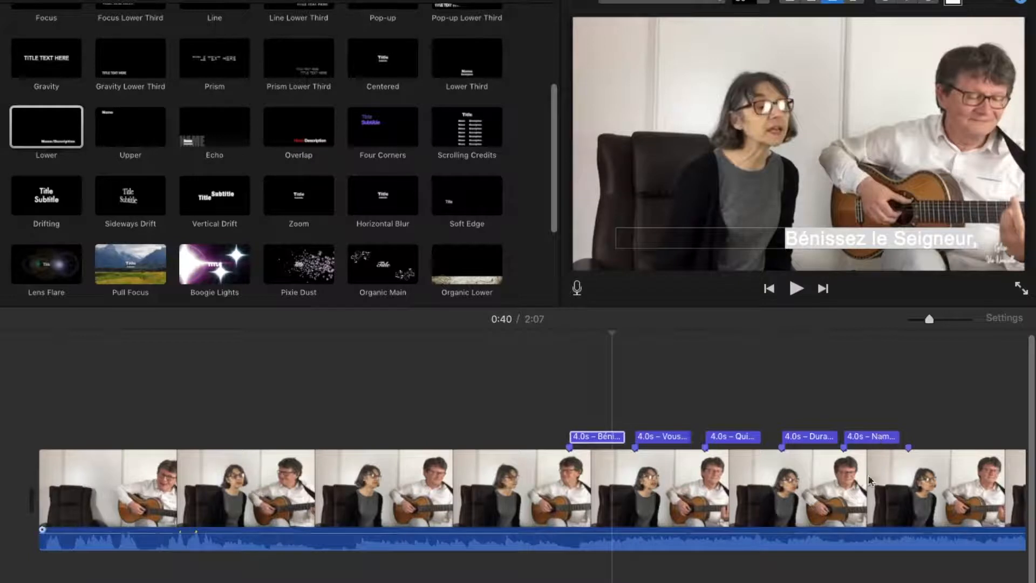
click(869, 441)
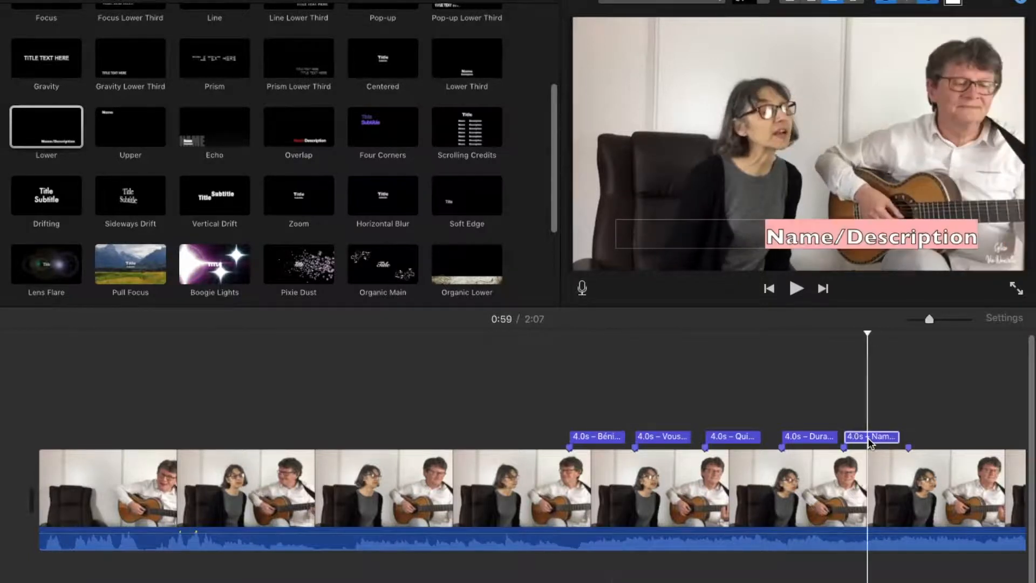
key(super+v)
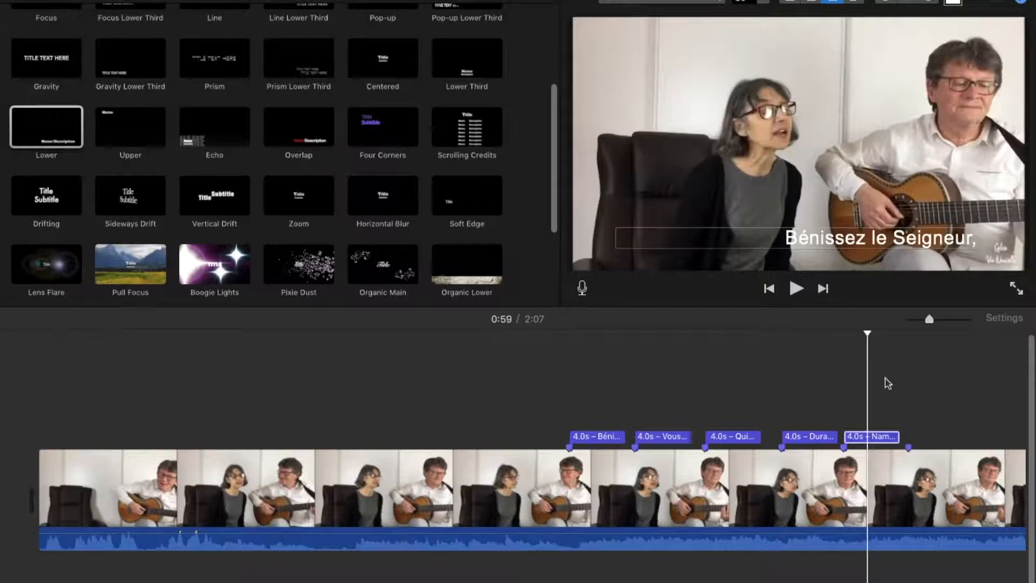
Step: Center the text of the first title and extend the title's end to the second marker, making it 4.7 s long
double_click(827, 437)
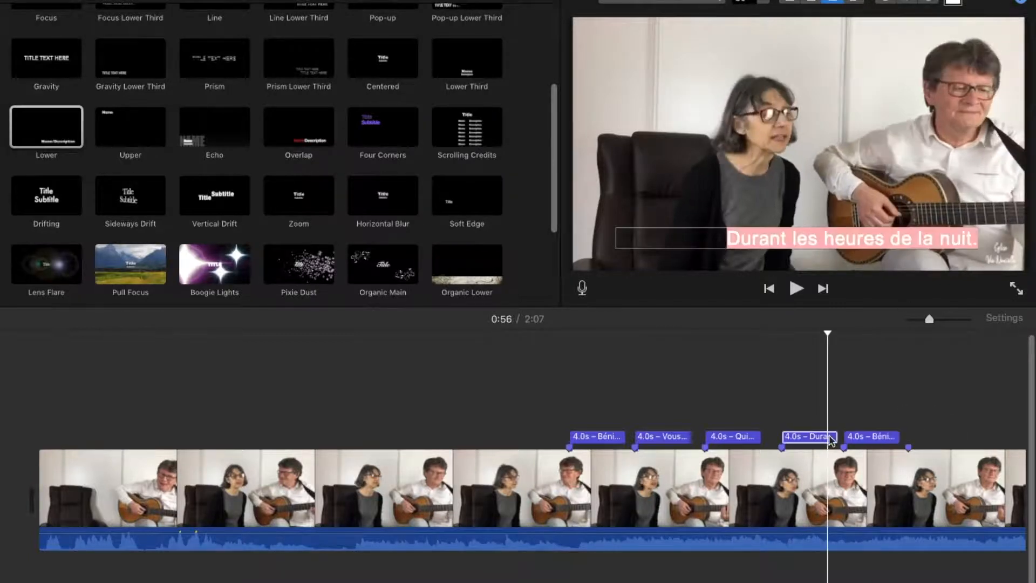
double_click(613, 438)
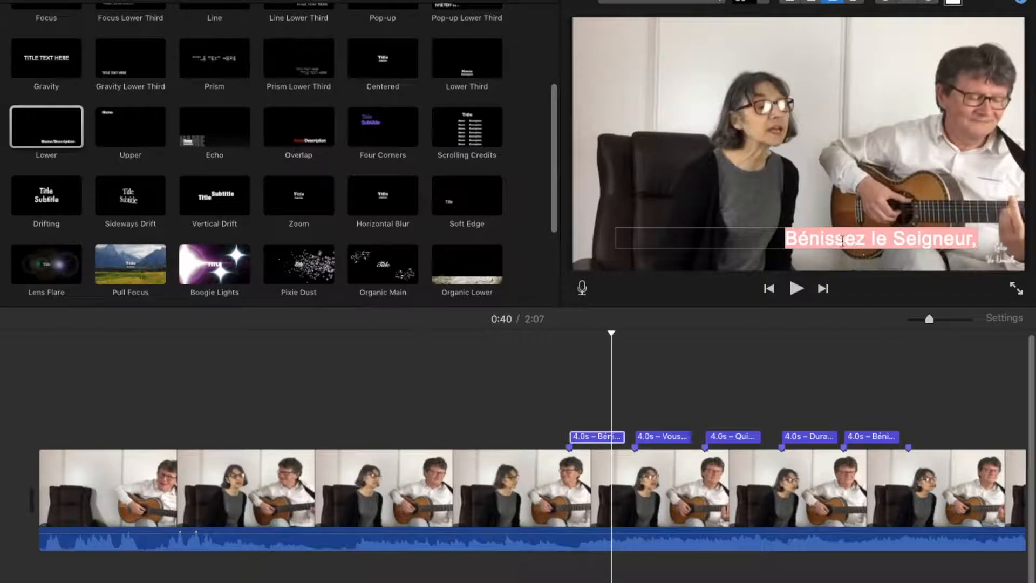
click(816, 3)
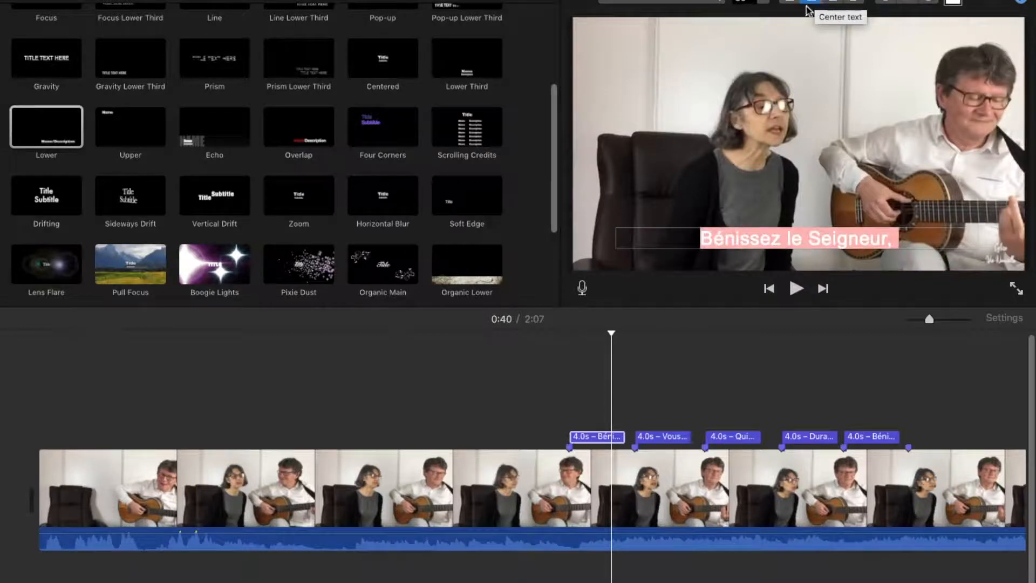
click(621, 437)
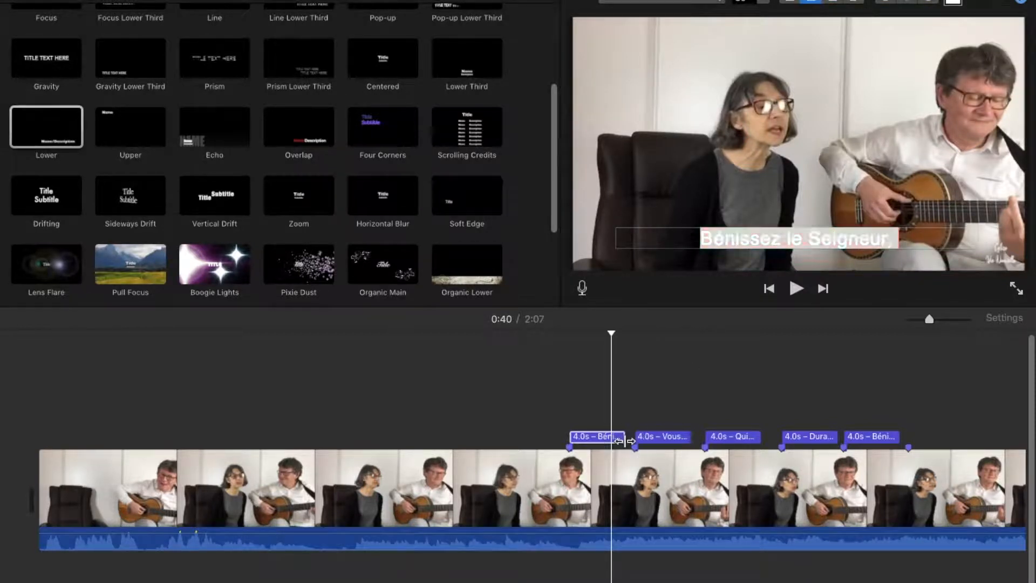
click(619, 437)
drag(625, 438, 635, 444)
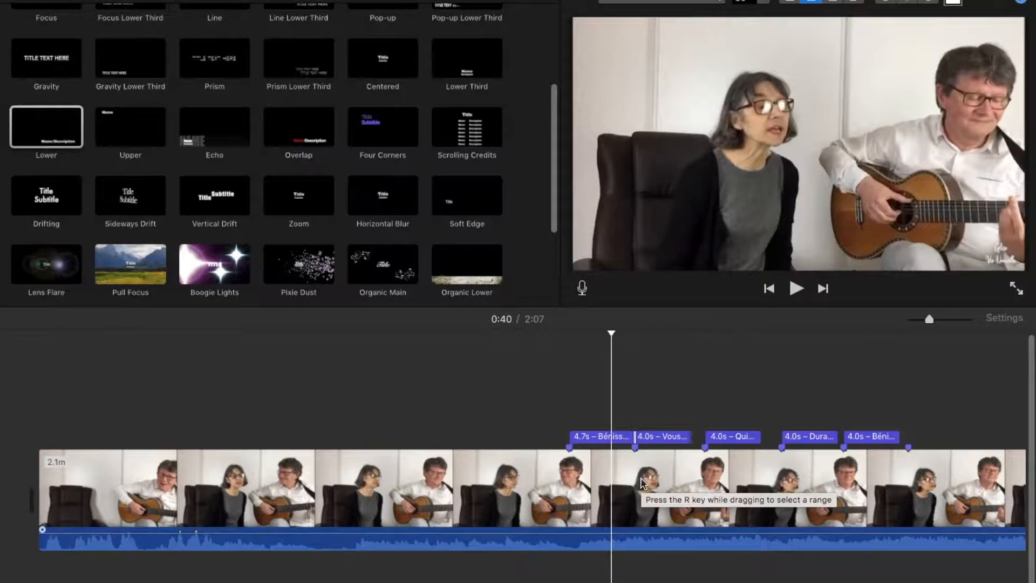
Step: Center the text of the second title and extend the title's end to the third marker, making it 5.0 s long
click(668, 436)
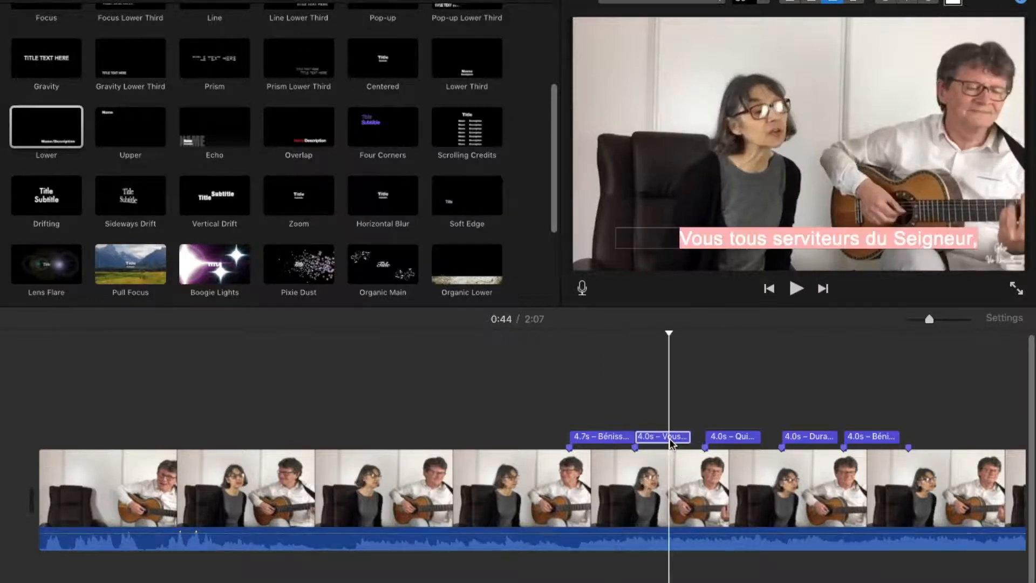
click(814, 5)
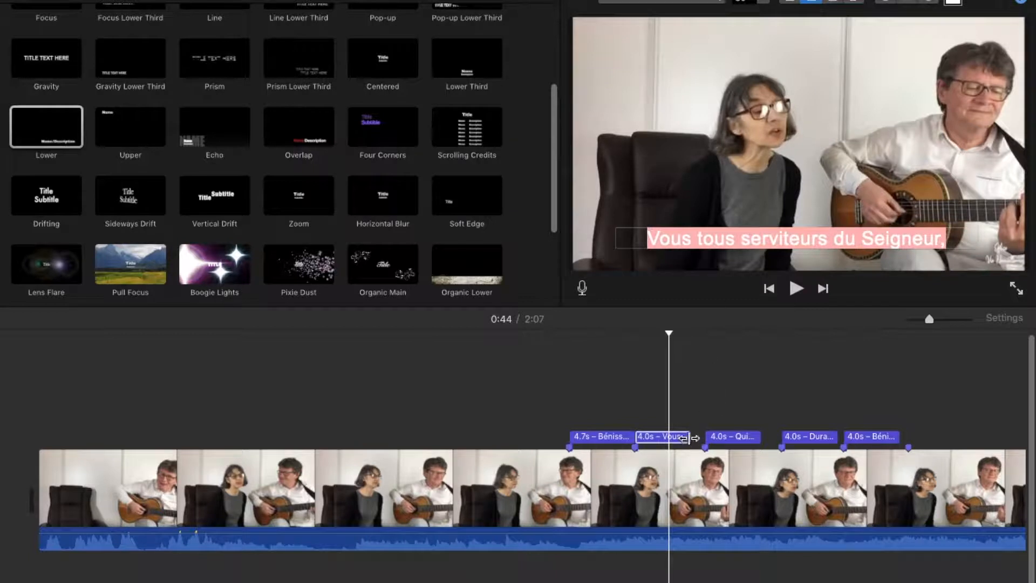
drag(691, 437, 704, 438)
Step: Center the text of the third title and extend the title's end to the fourth marker, making it 5.4 s long
click(739, 443)
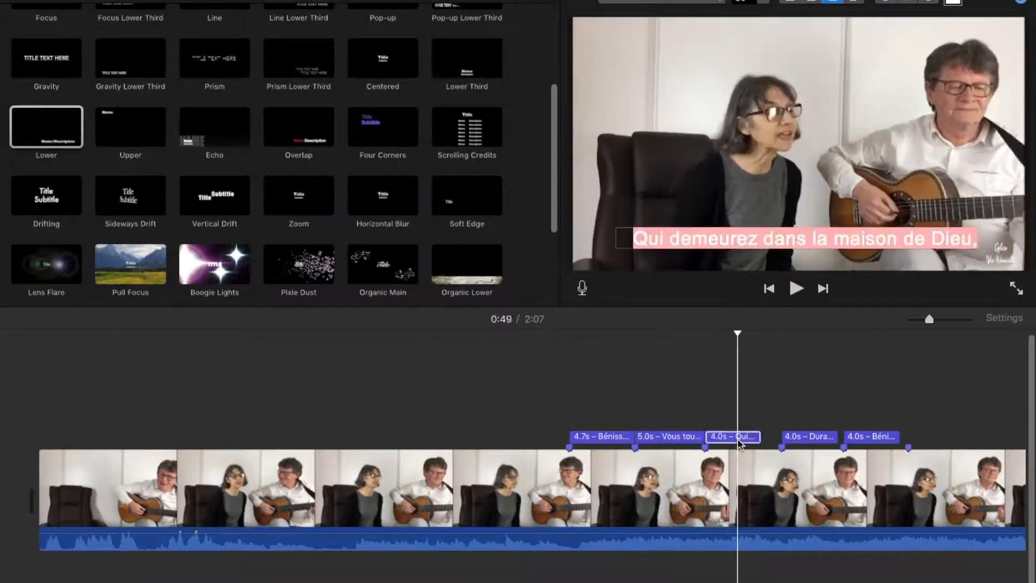
click(812, 1)
click(777, 436)
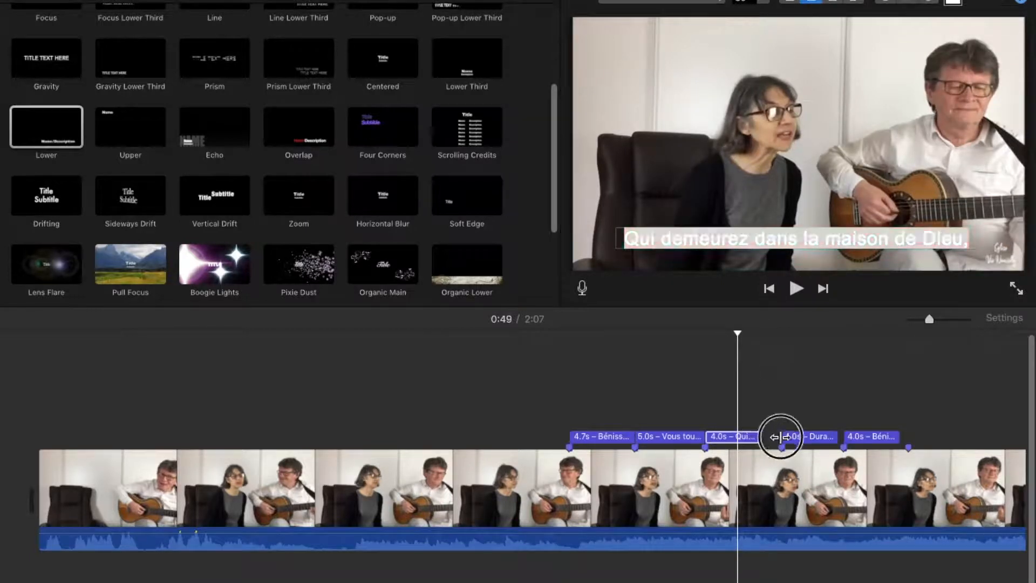
drag(755, 436, 781, 436)
Step: Center the text of the fourth title and extend the title's end to the fifth marker, making it 4.4 s long
click(808, 437)
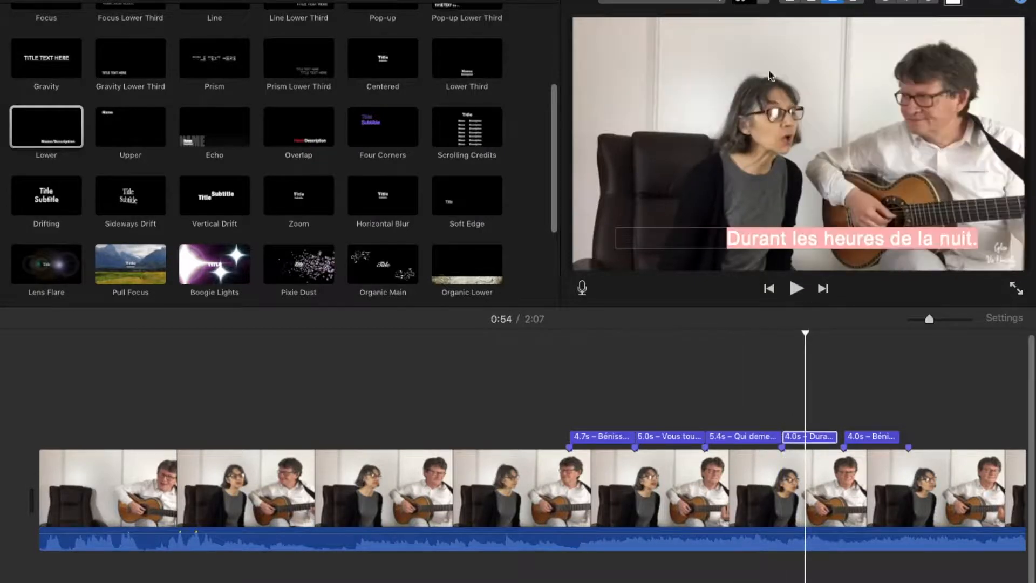
click(811, 2)
click(820, 440)
drag(841, 439, 844, 438)
Step: Center the text of the fifth title and extend the title's end to the sixth marker, making it 4.6 s long
click(862, 438)
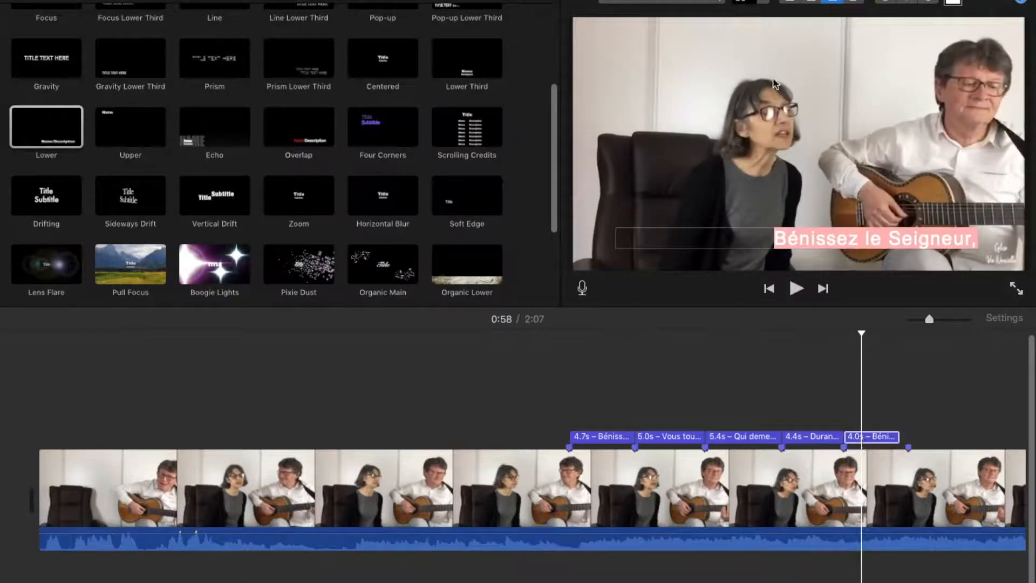
click(812, 4)
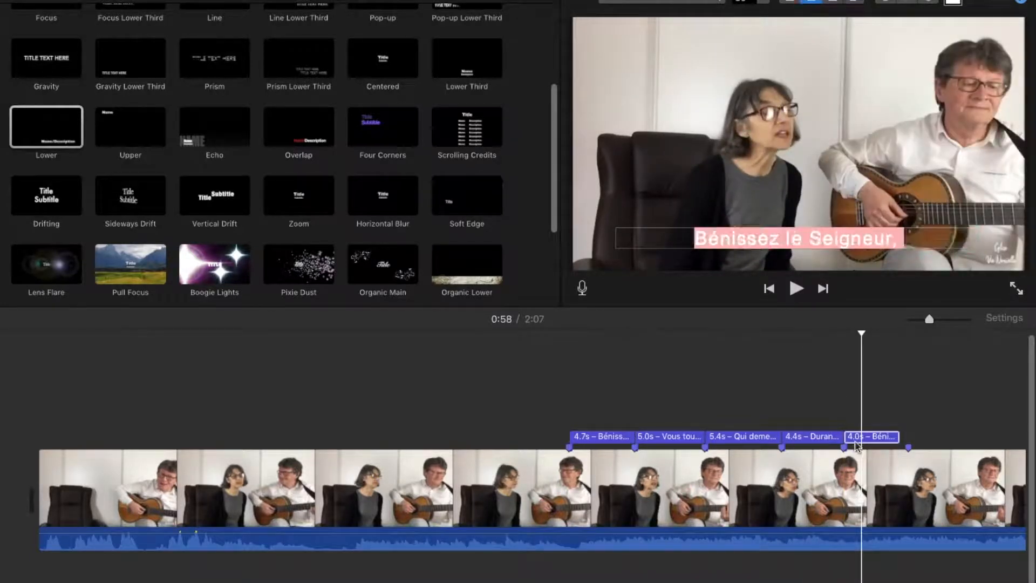
drag(898, 439, 908, 437)
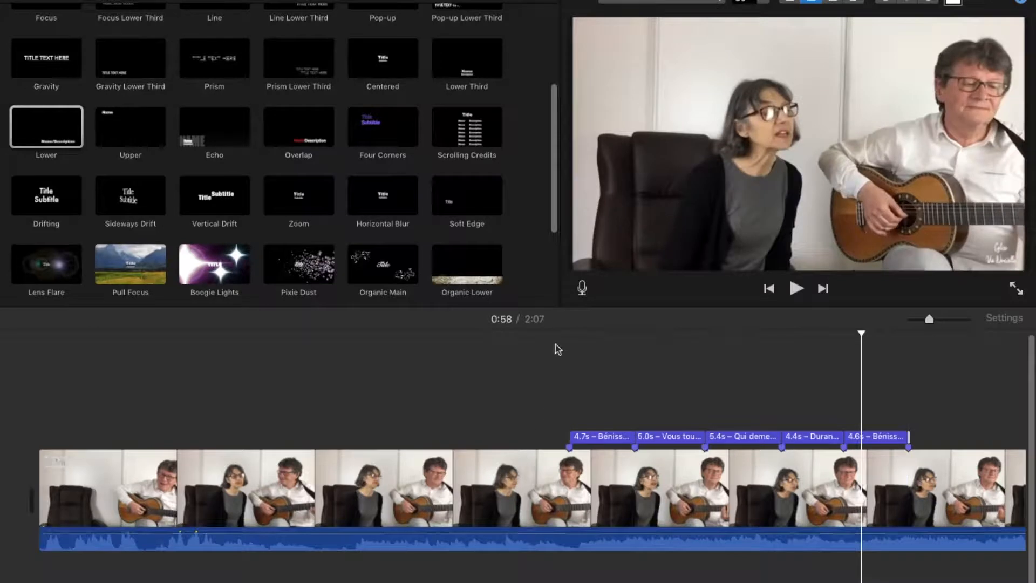
Step: Play the movie from 0:36, just before the first title, into the fifth title to check the subtitles
click(559, 323)
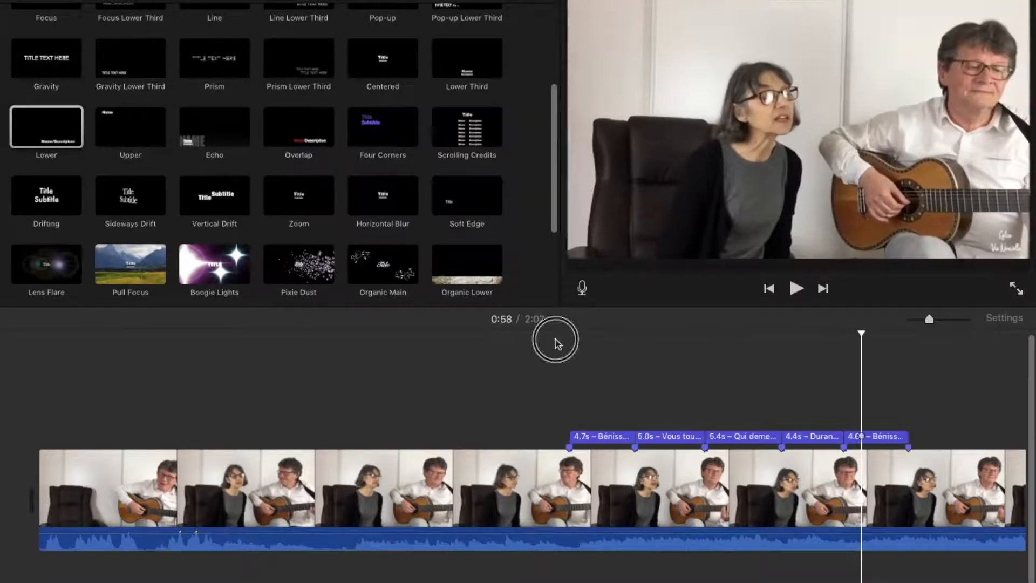
click(559, 401)
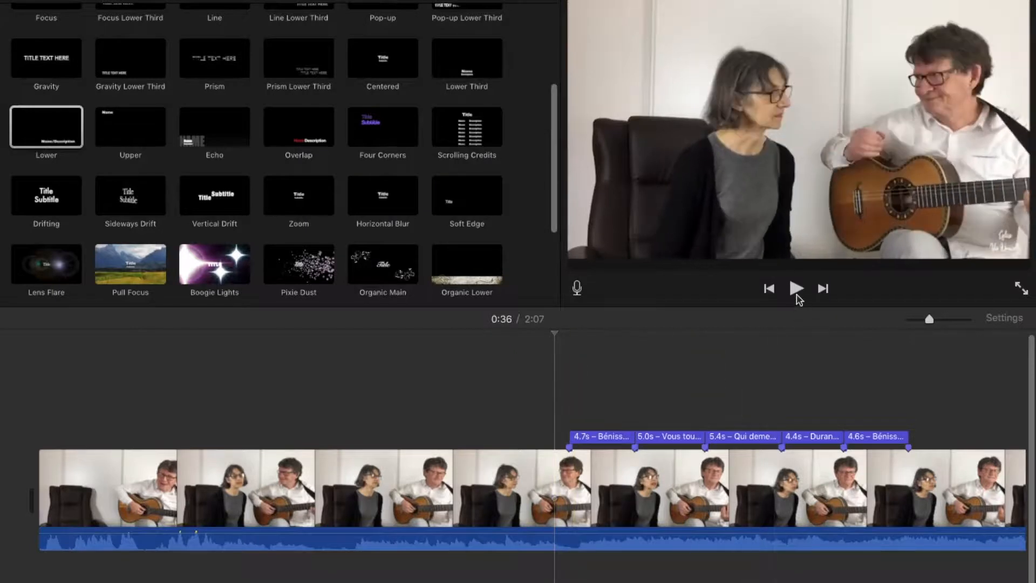
click(797, 291)
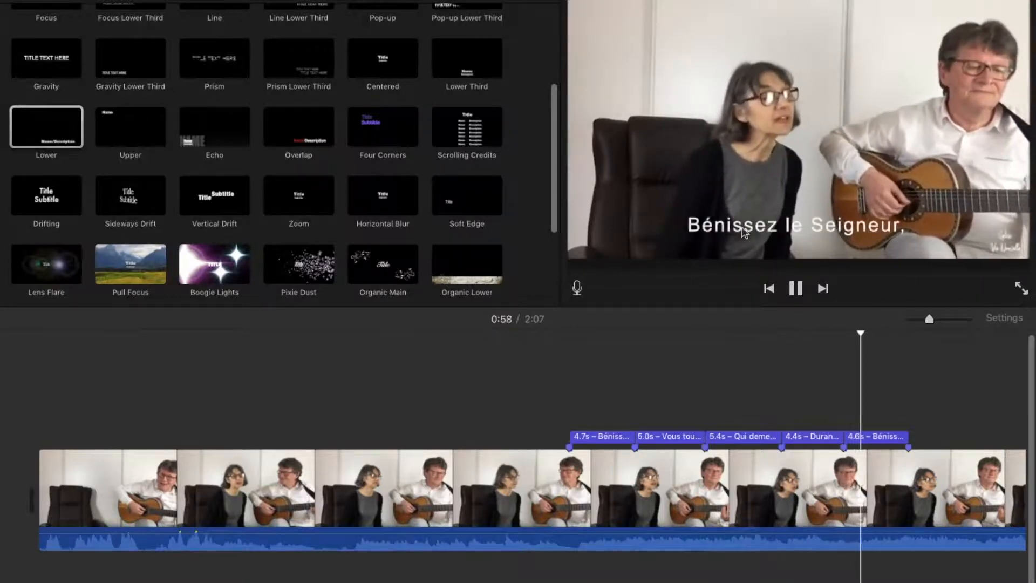
click(795, 289)
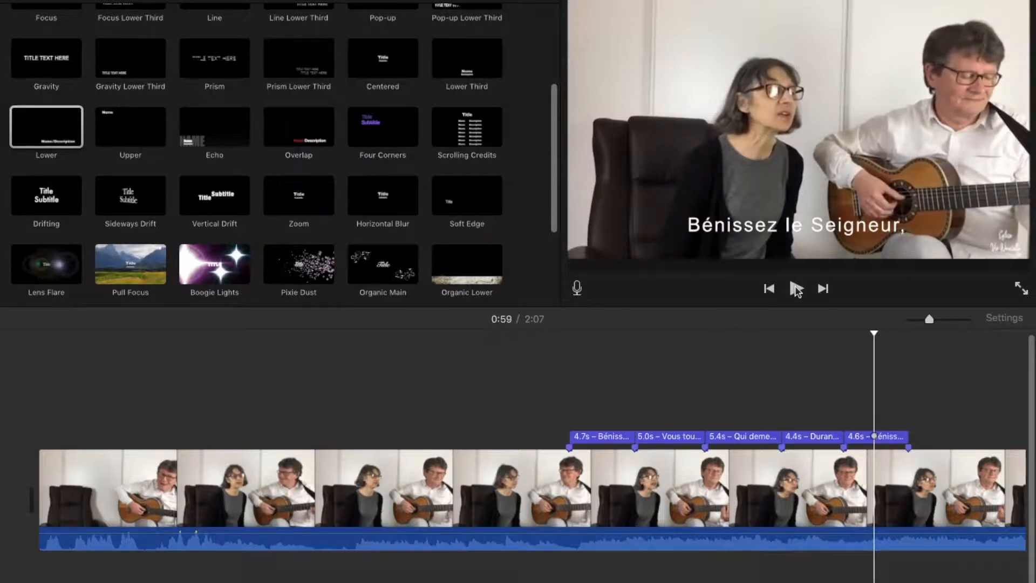
Step: Center the text of the first title "Bénissez le Seigneur," again and compare its alignment with the second title
click(599, 439)
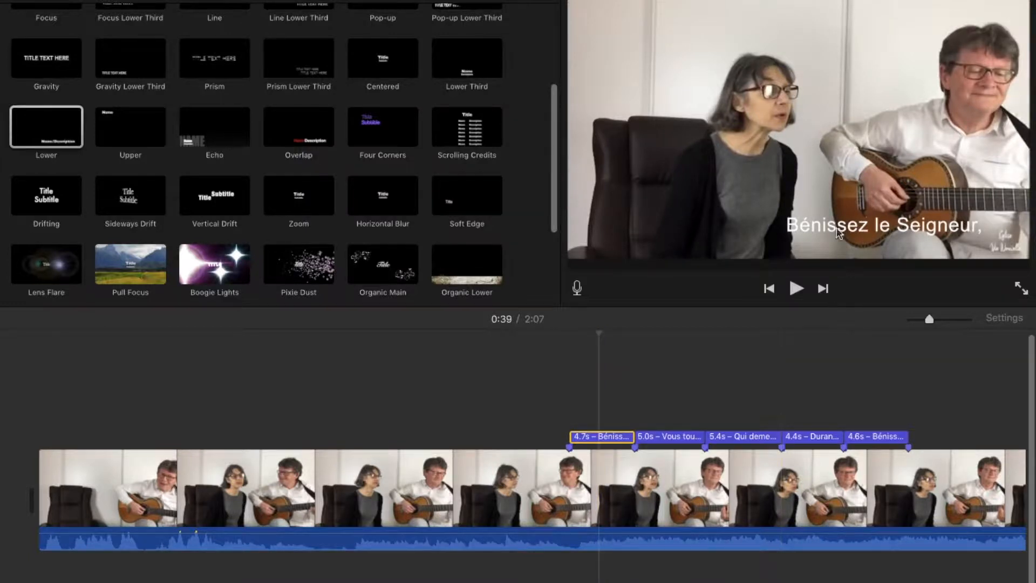
click(616, 437)
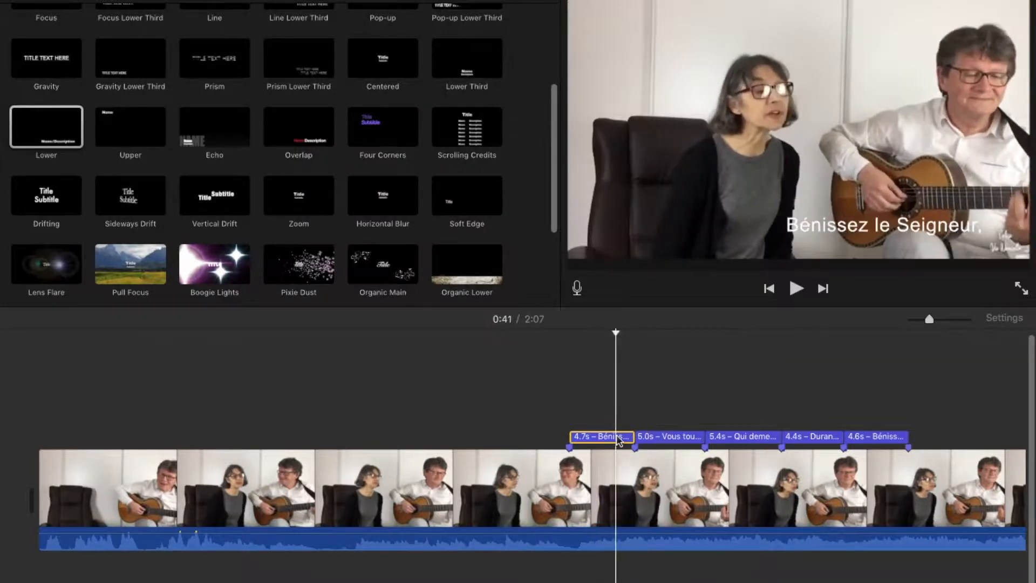
double_click(616, 436)
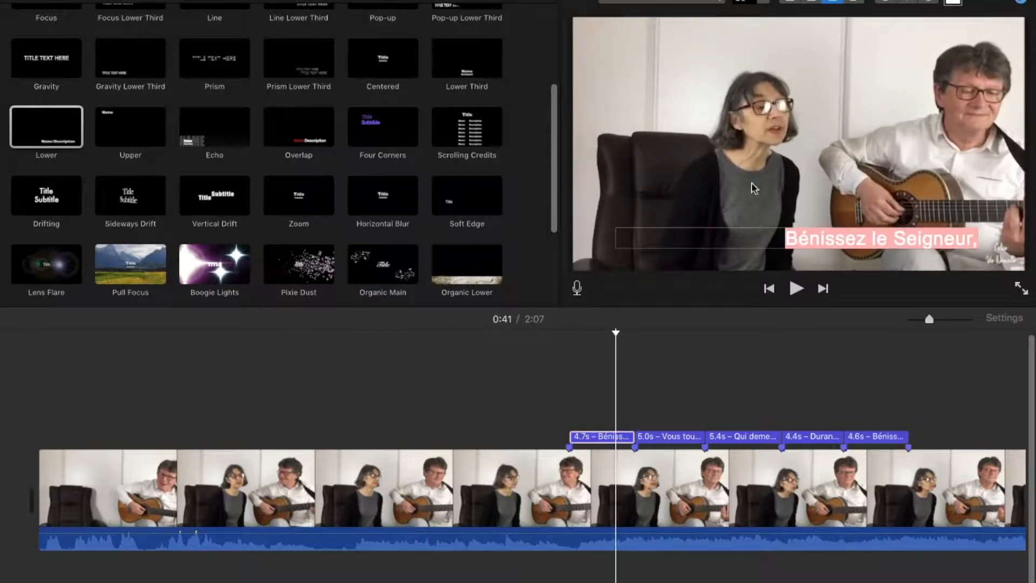
click(807, 3)
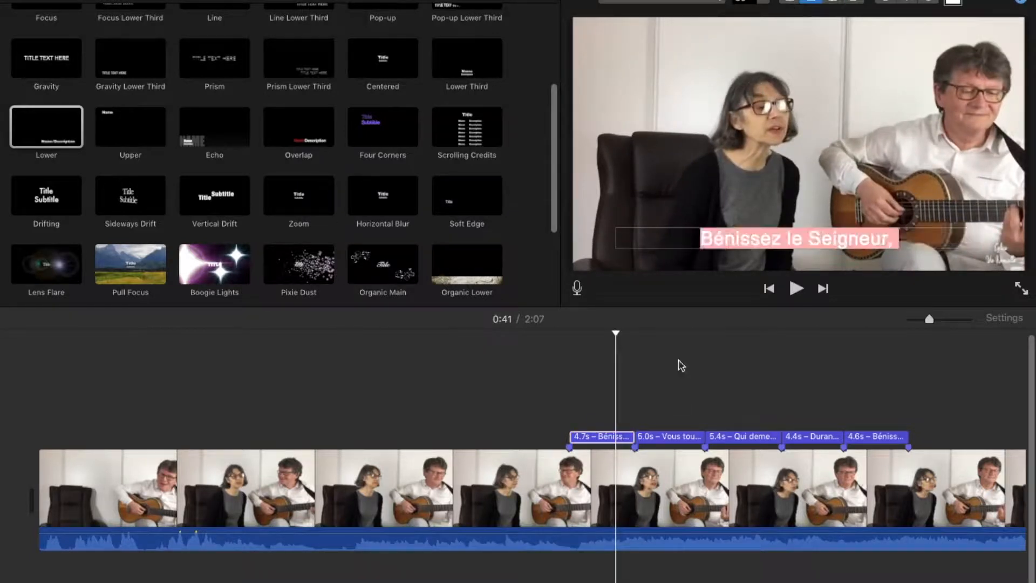
click(666, 441)
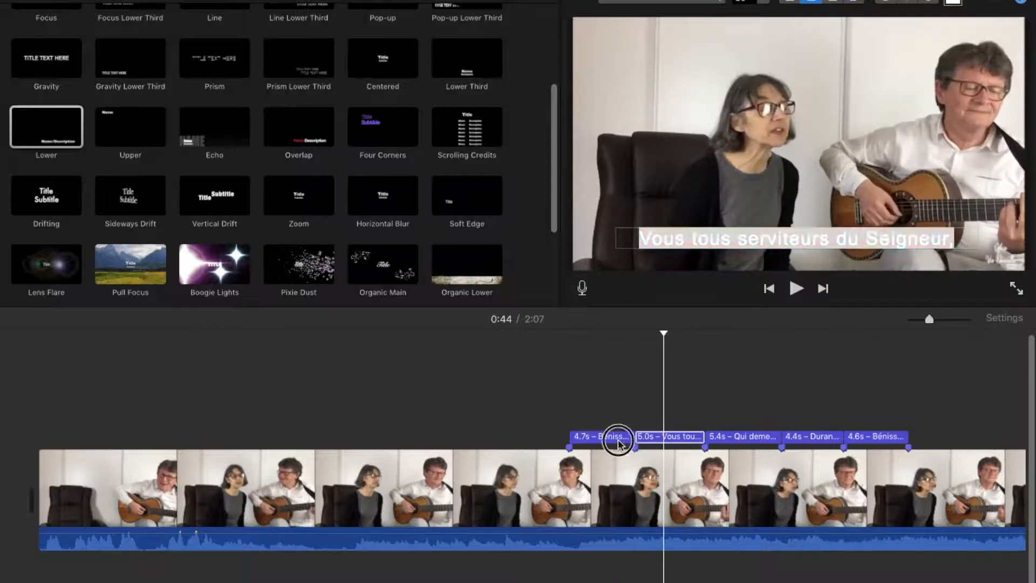
click(618, 438)
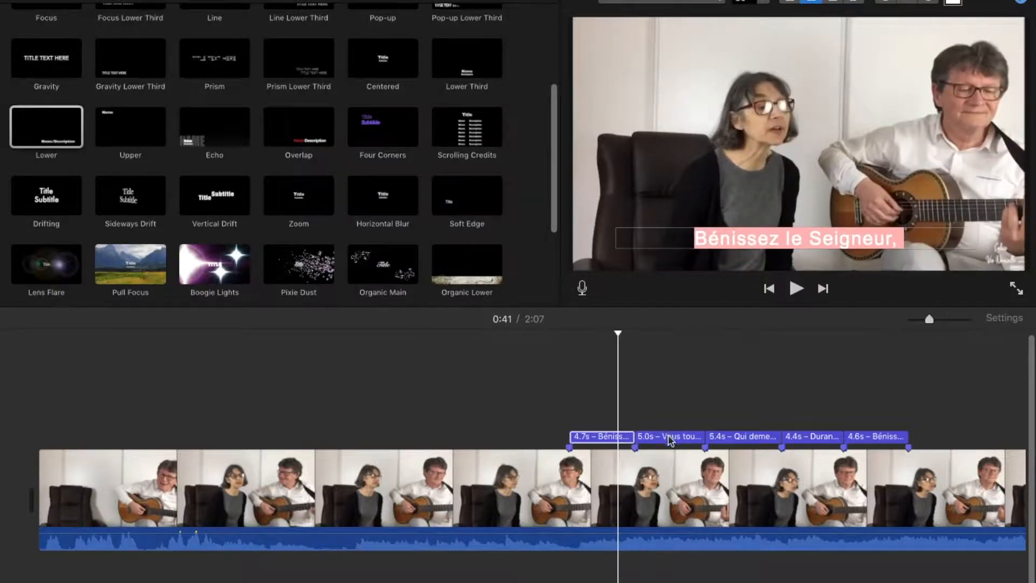
click(511, 420)
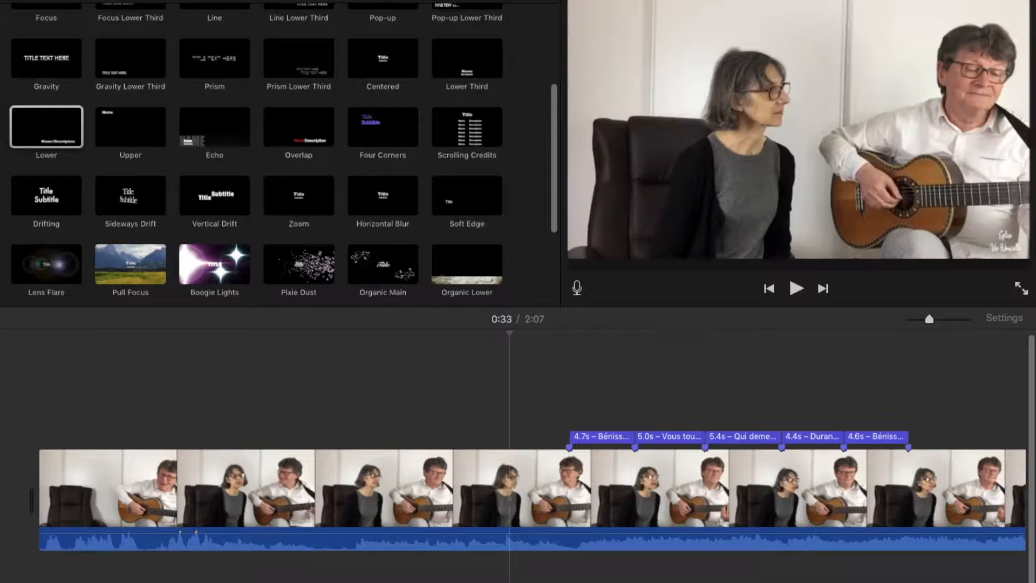
Step: Export the movie as a video file named "final song.mp4" in the Creating Subtitles folder
click(1017, 1)
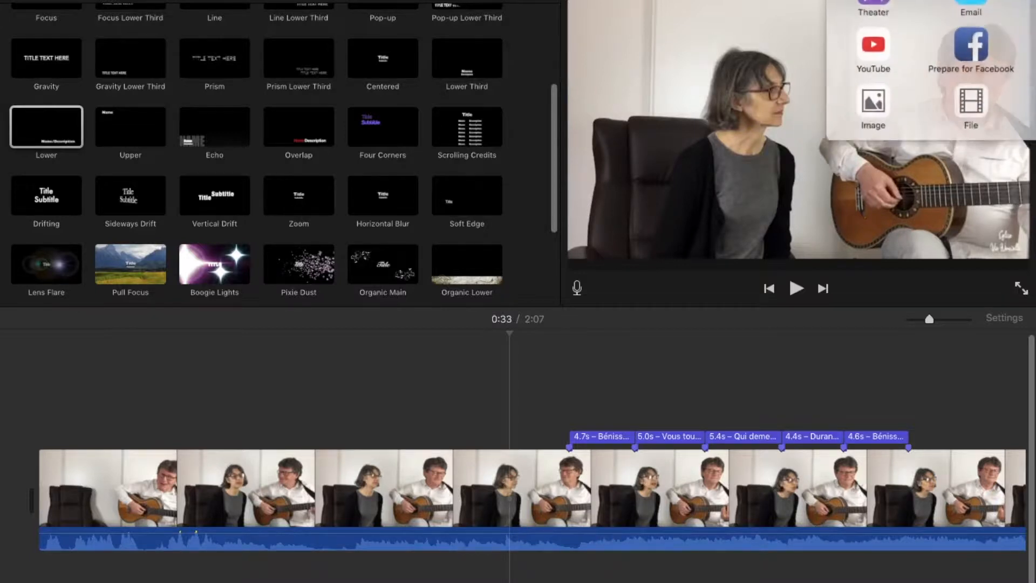
click(978, 100)
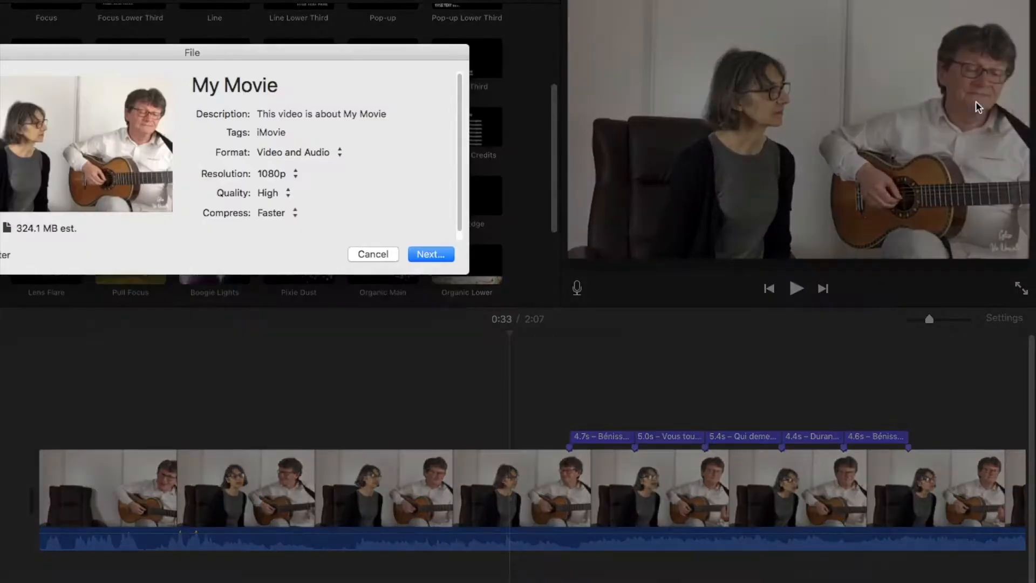
click(432, 255)
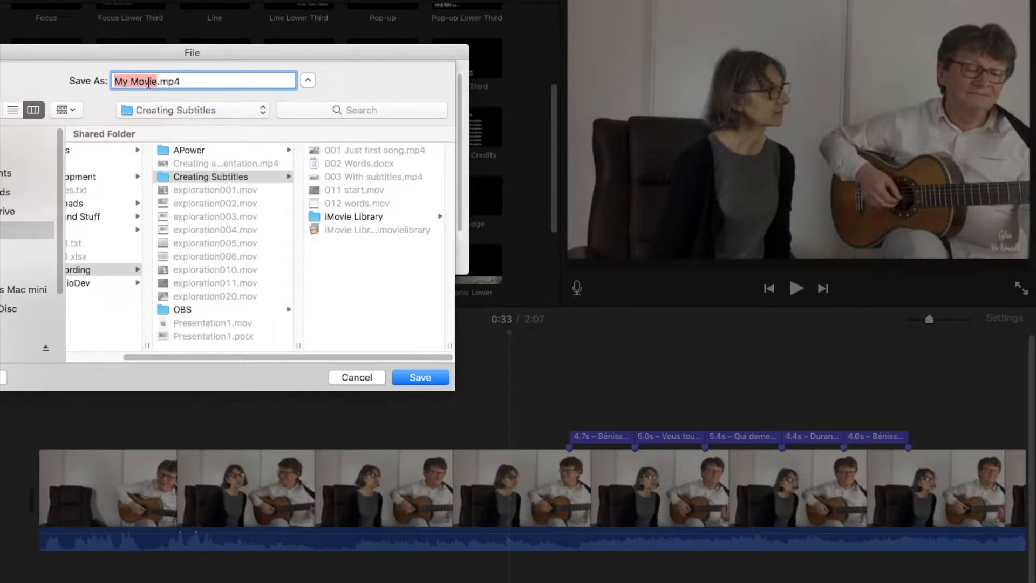
text(final)
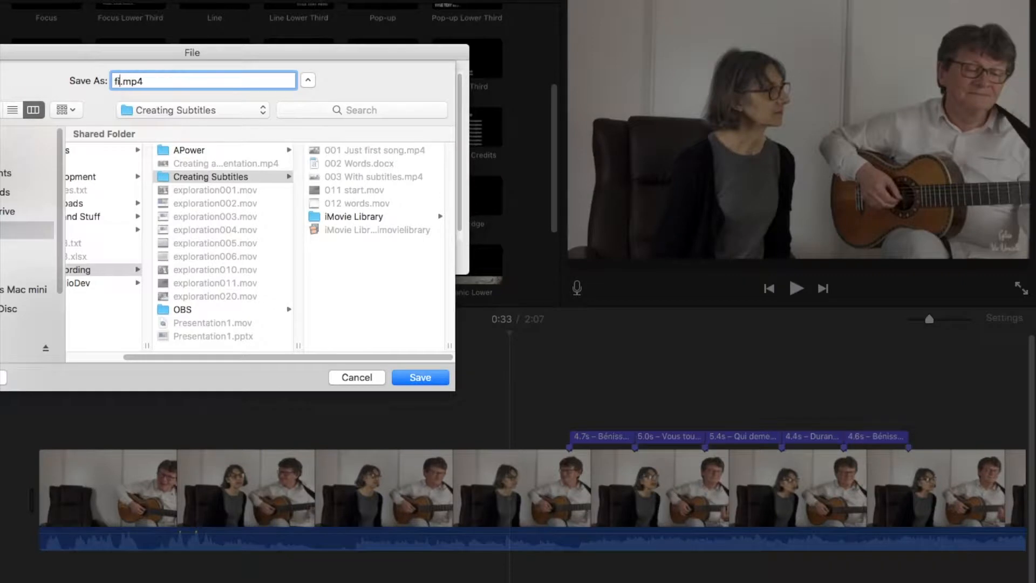
text( song)
click(431, 382)
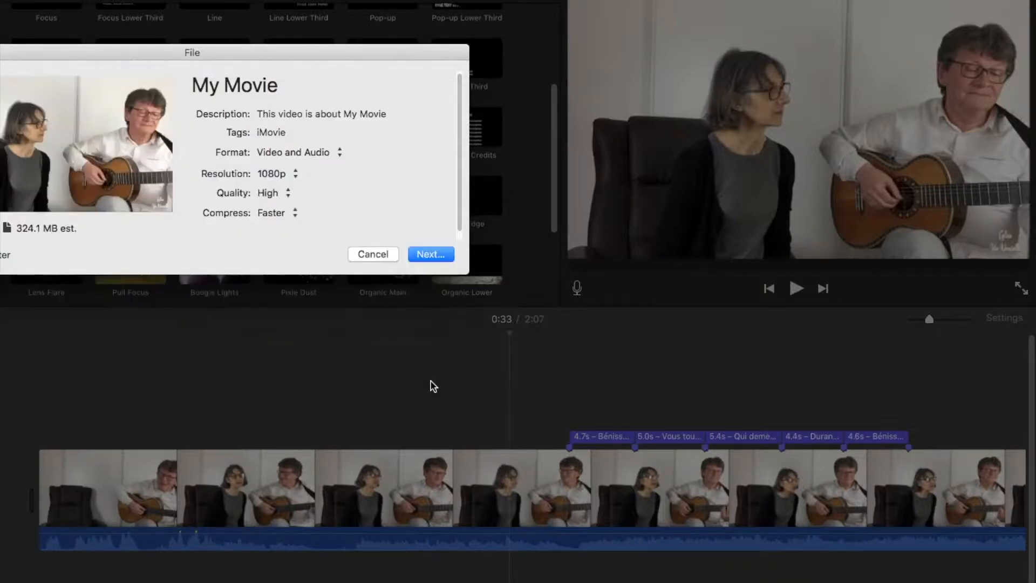